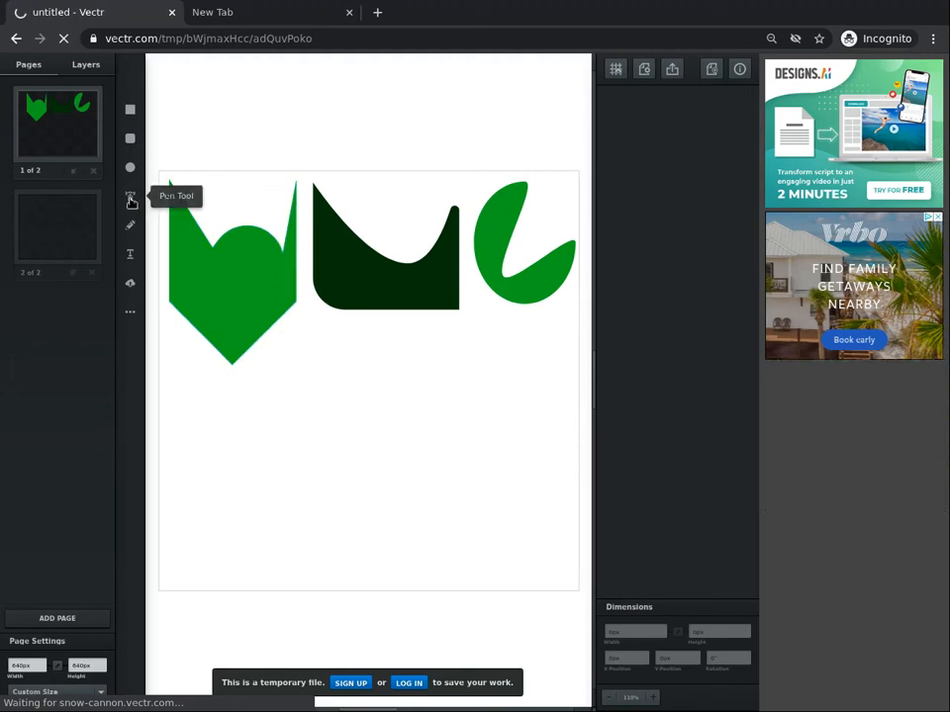
Draw a closed seven-point arrow-like outline about 194 by 224 px below the dark green shape with the Pen tool
{"action": "left_click", "coordinate": [130, 200]}
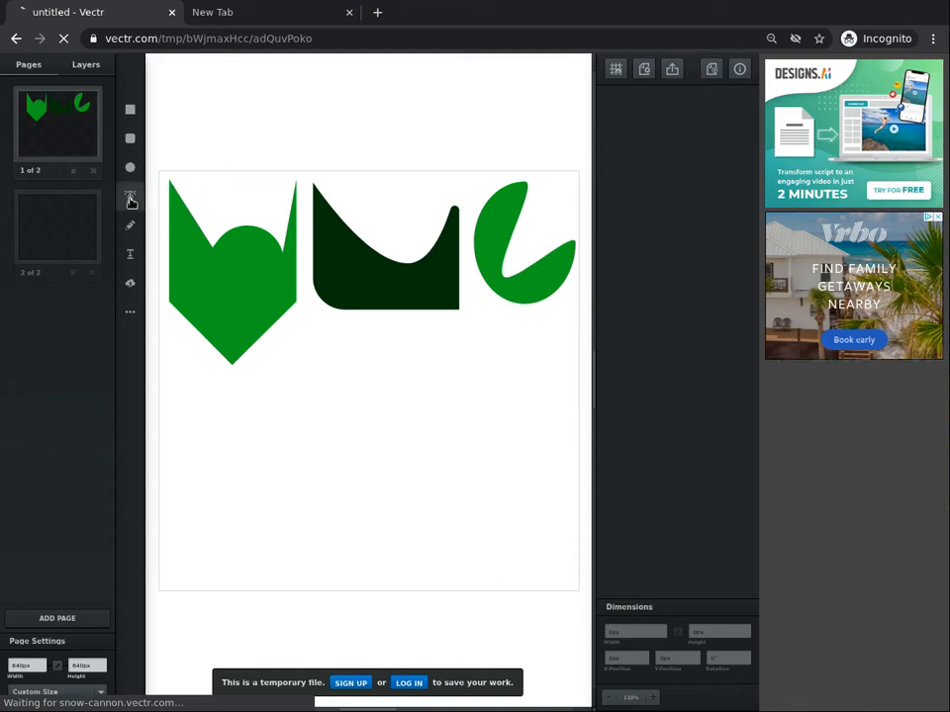
{"action": "left_click", "coordinate": [287, 380]}
{"action": "left_click", "coordinate": [311, 395]}
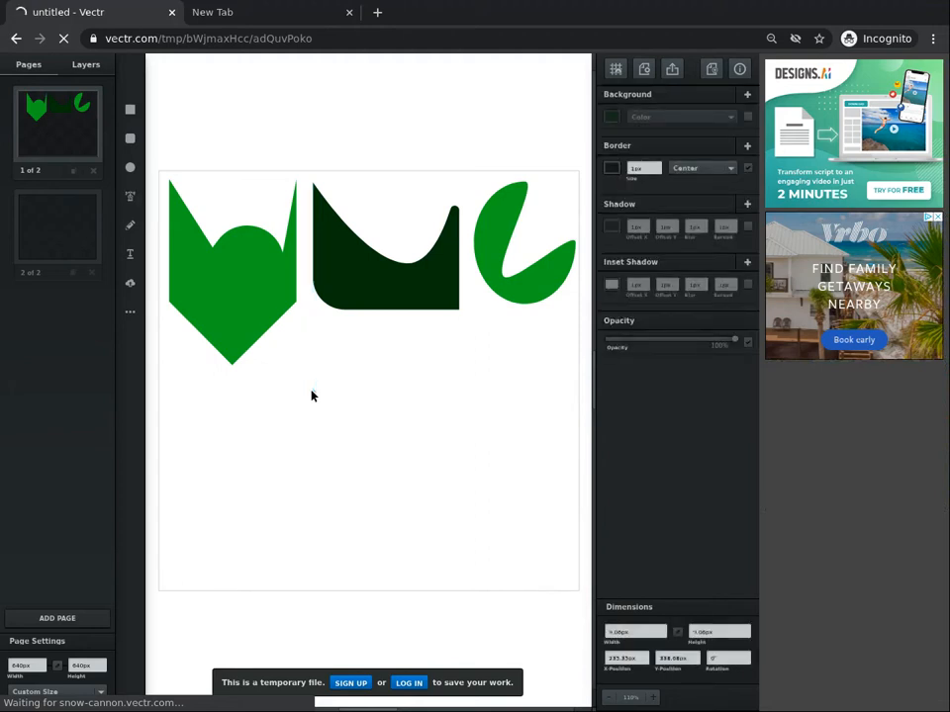
{"action": "left_click", "coordinate": [348, 342]}
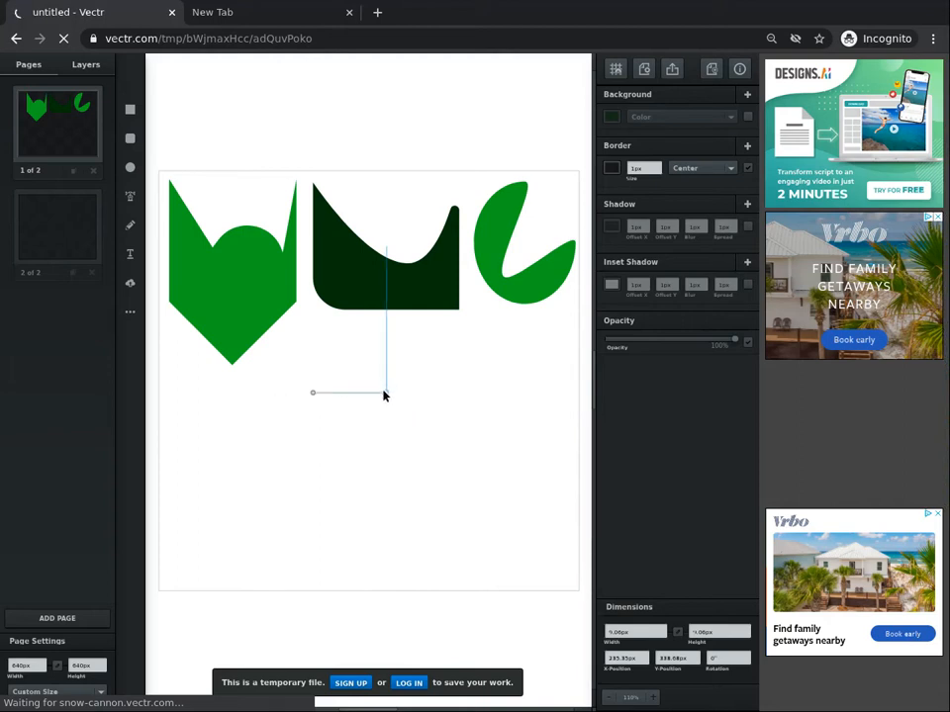
{"action": "double_click", "coordinate": [385, 392]}
{"action": "left_click", "coordinate": [416, 439]}
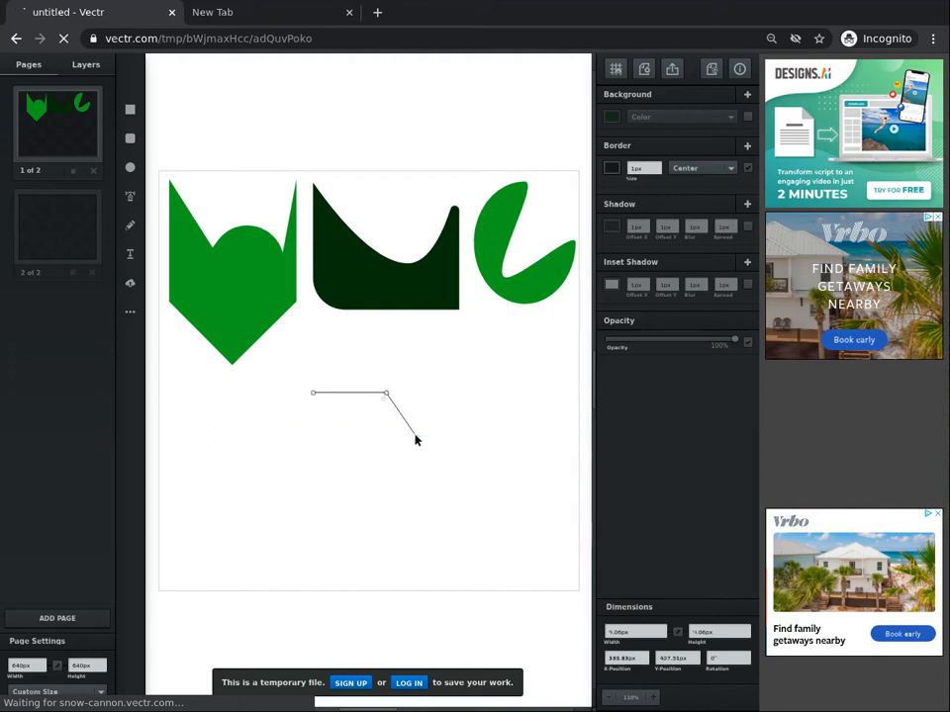
{"action": "left_click", "coordinate": [382, 472]}
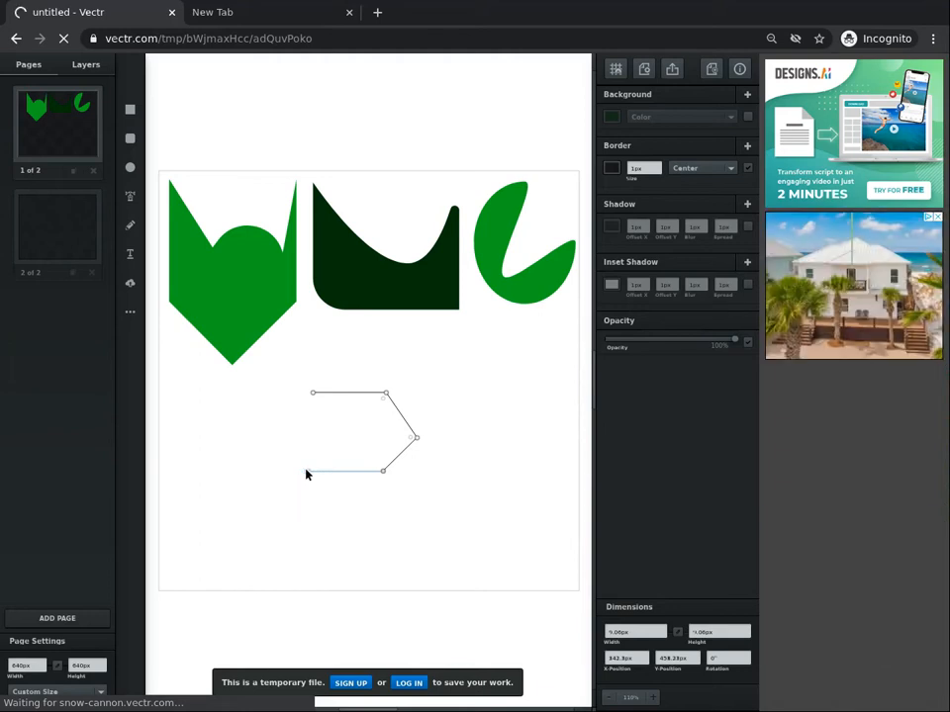
{"action": "left_click", "coordinate": [307, 472]}
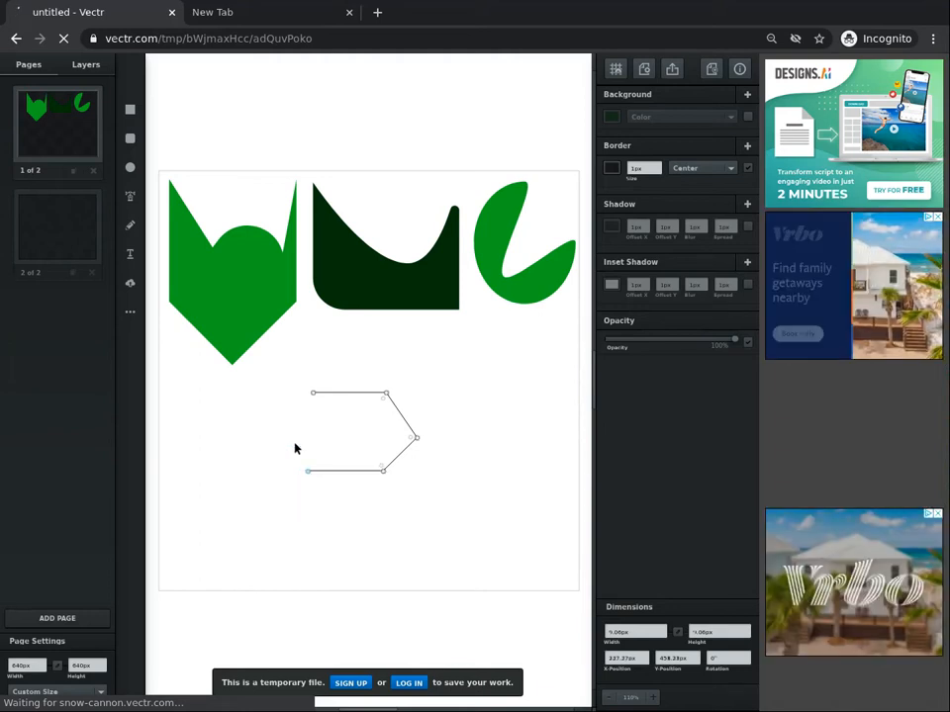
{"action": "left_click", "coordinate": [312, 395]}
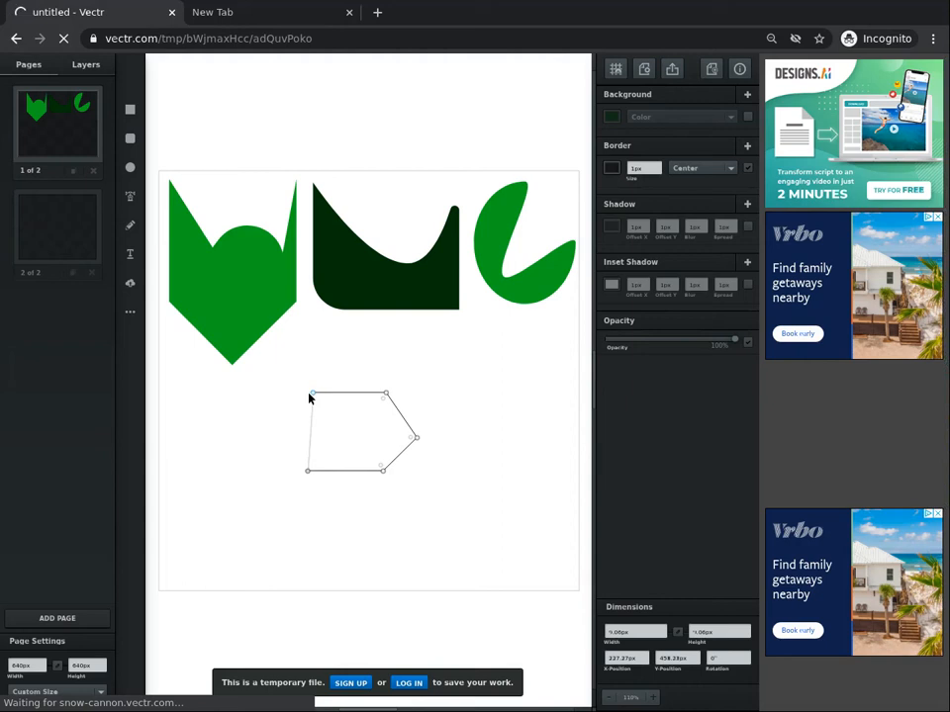
{"action": "left_click", "coordinate": [289, 506]}
{"action": "left_click", "coordinate": [289, 360]}
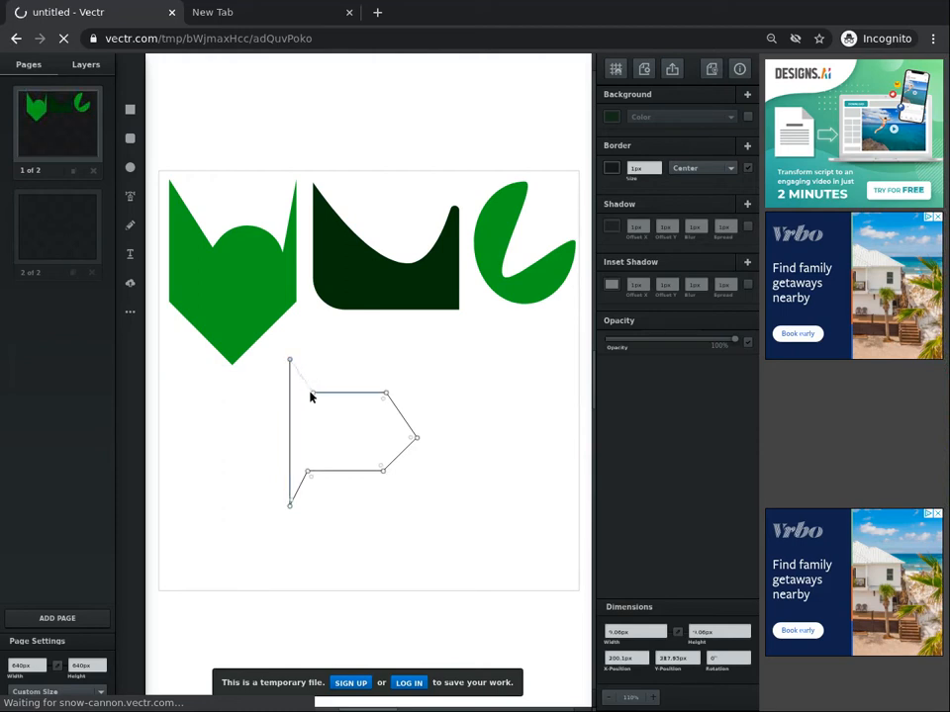
{"action": "left_click", "coordinate": [310, 393]}
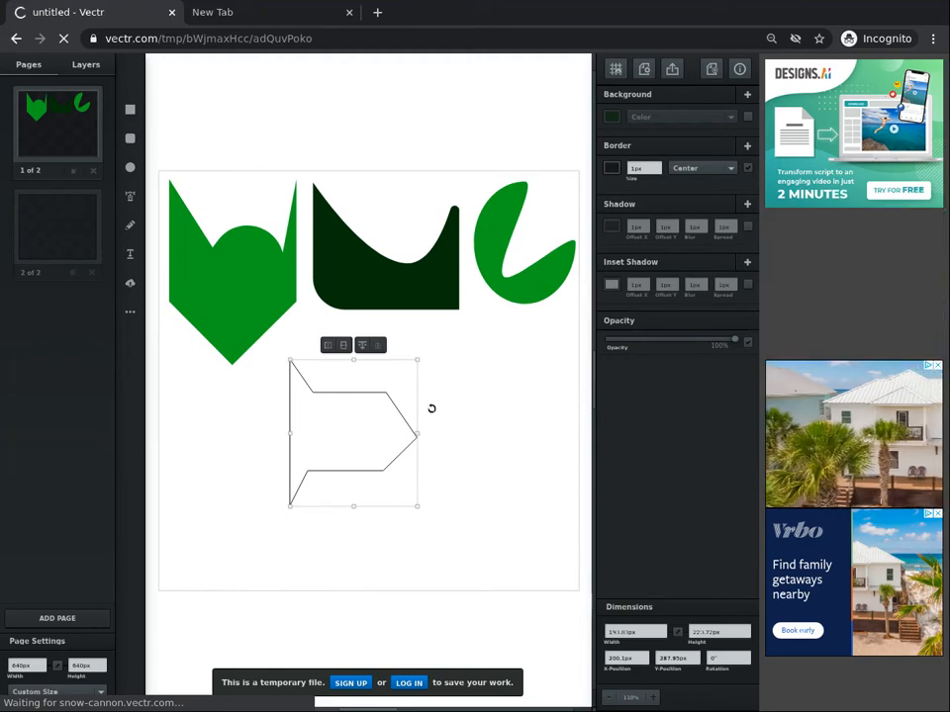
Rotate the arrow-like outline to about 315° and deselect it
{"action": "left_click_drag", "start_coordinate": [420, 360], "coordinate": [430, 390]}
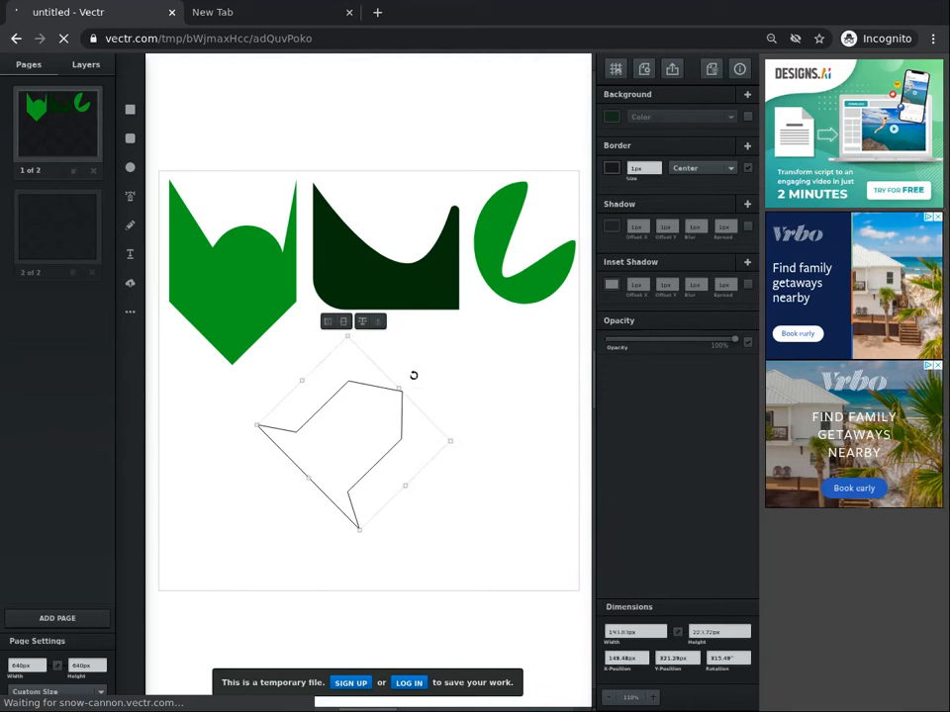
{"action": "left_click", "coordinate": [377, 350]}
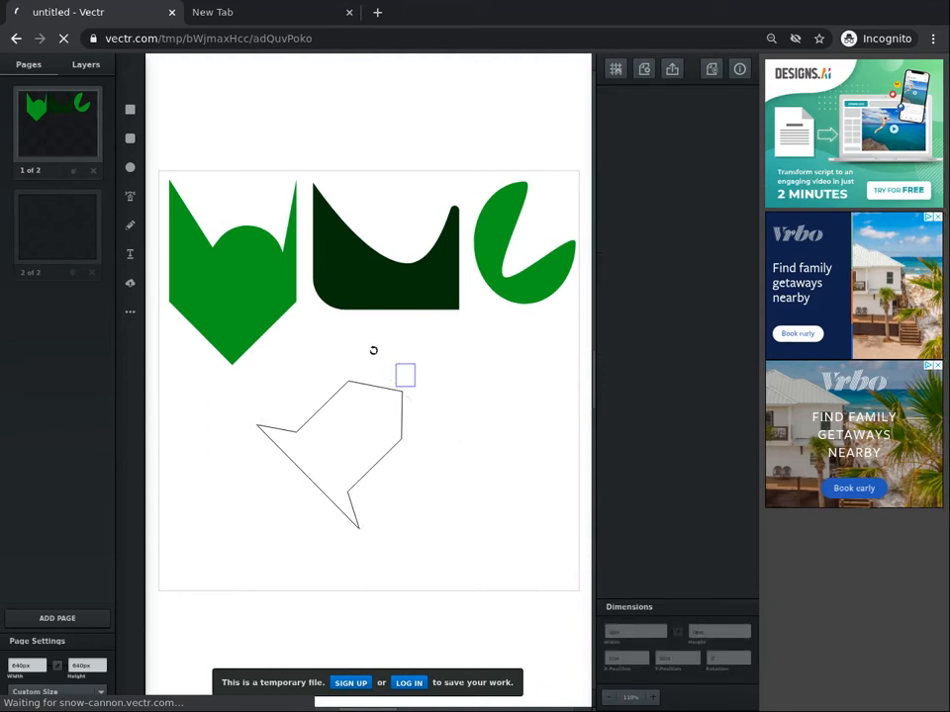
{"action": "left_click", "coordinate": [489, 423]}
Add a point on each of the rotated outline's two long side edges and pull both points inward
{"action": "double_click", "coordinate": [364, 380]}
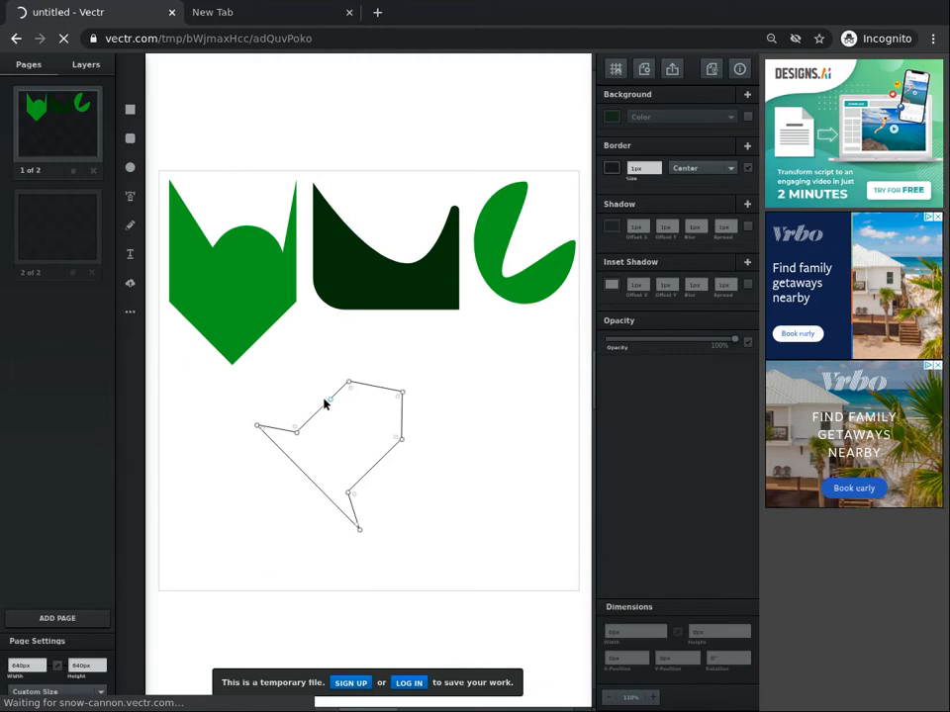
{"action": "left_click_drag", "start_coordinate": [325, 405], "coordinate": [343, 424]}
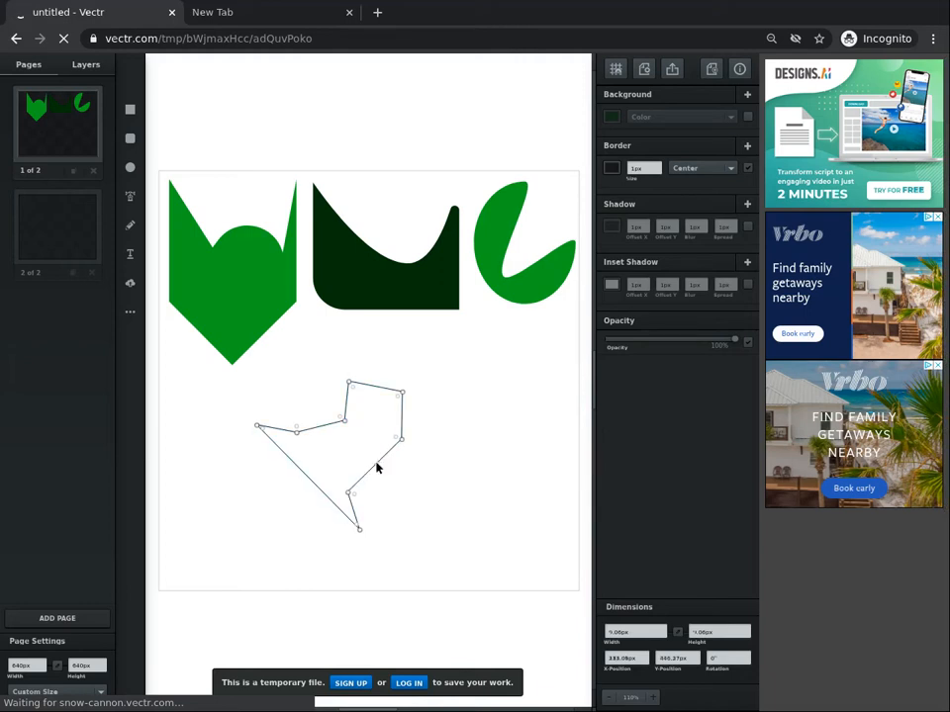
{"action": "left_click_drag", "start_coordinate": [377, 466], "coordinate": [356, 451]}
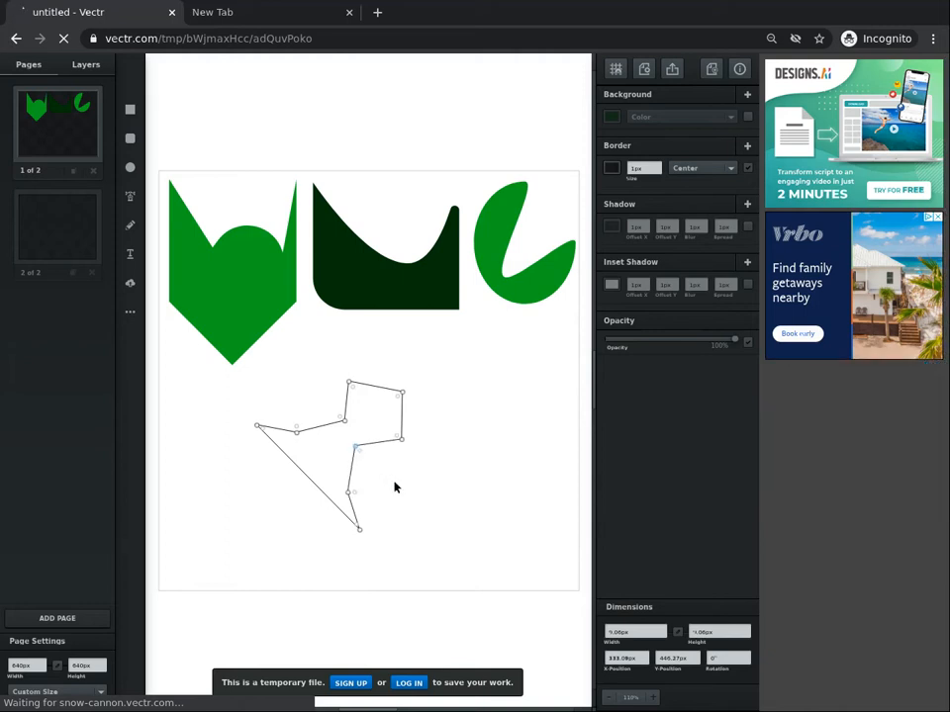
{"action": "left_click", "coordinate": [390, 477]}
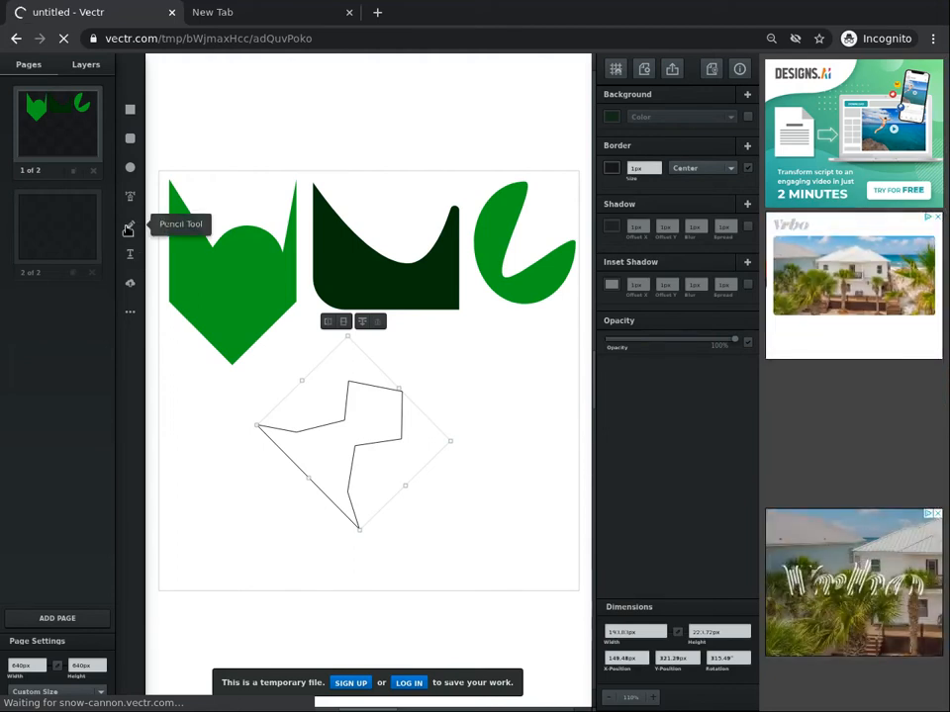
Draw a short rising freehand line beside the rotated outline with the Pencil tool
{"action": "left_click", "coordinate": [128, 228]}
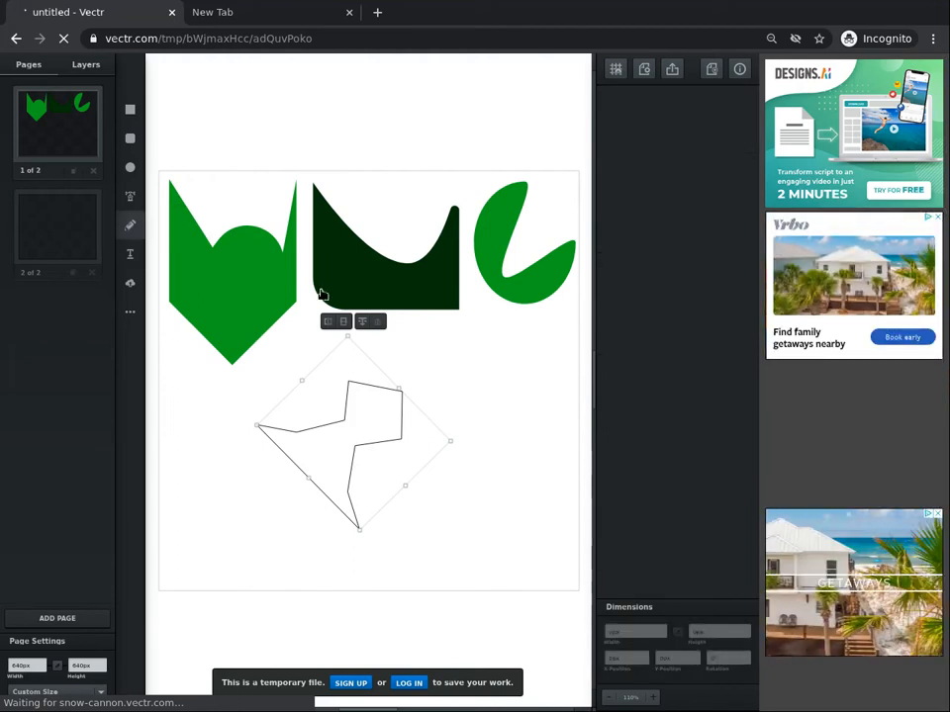
{"action": "left_click", "coordinate": [506, 403]}
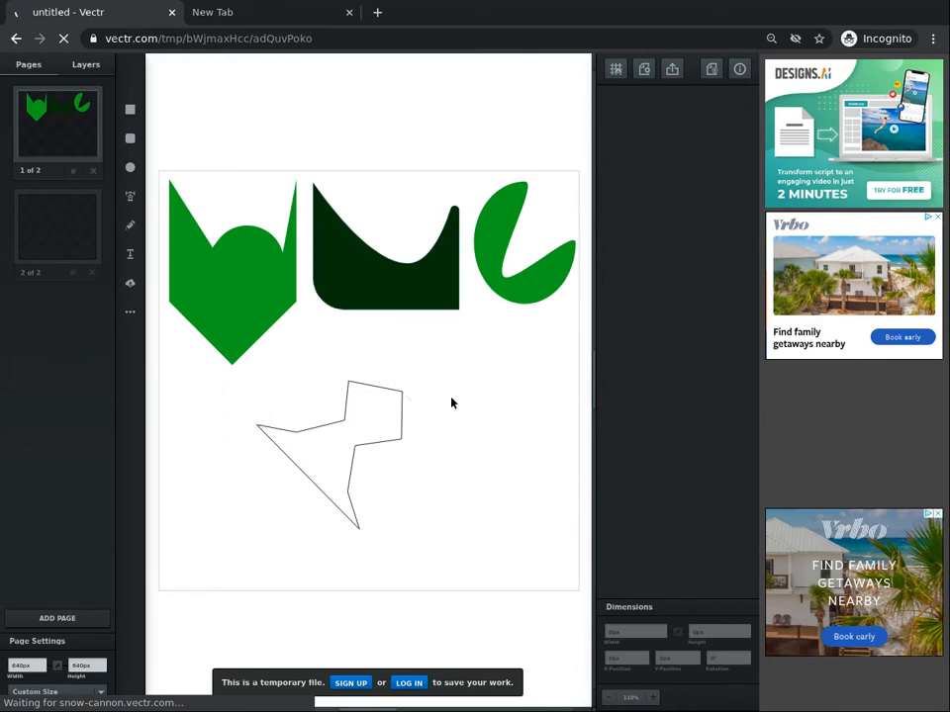
{"action": "left_click_drag", "start_coordinate": [472, 425], "coordinate": [473, 427]}
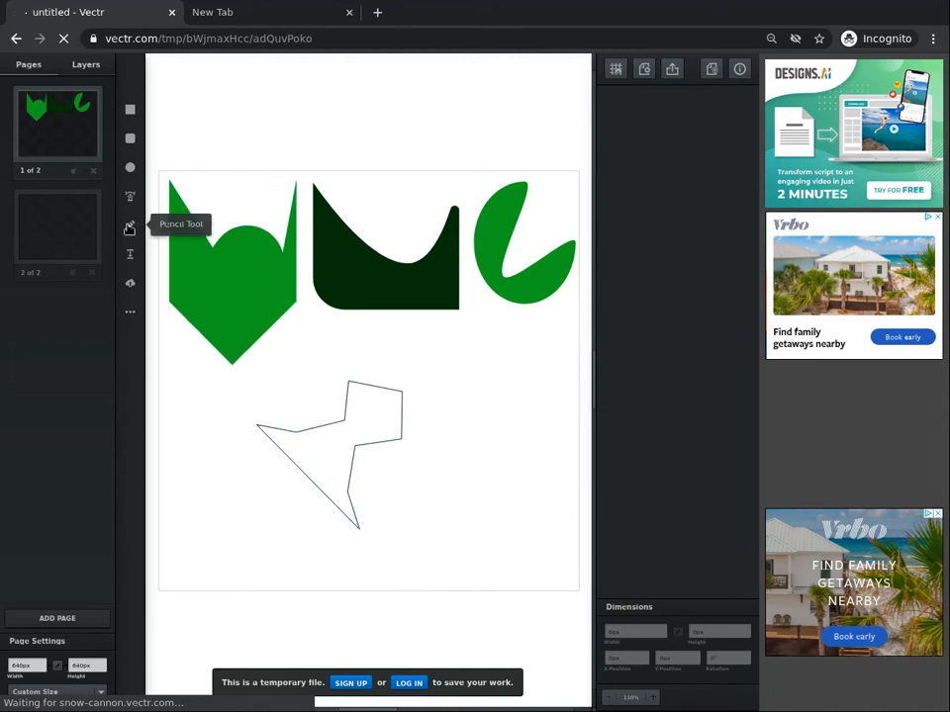
{"action": "left_click", "coordinate": [129, 229]}
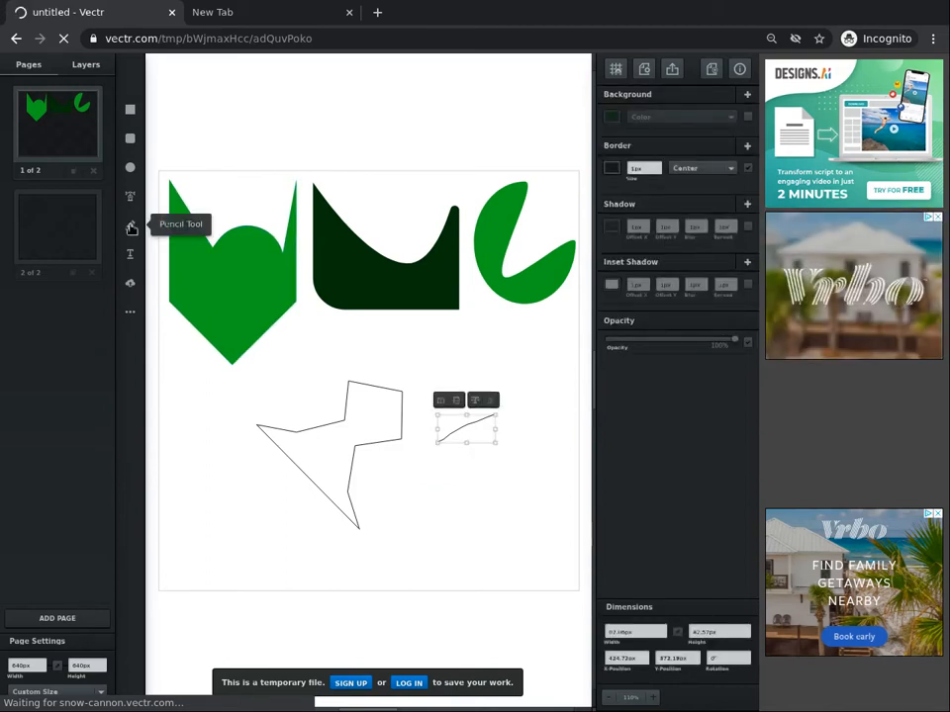
Draw a second freehand line about 124 px wide and 43 px high beneath the pointed green shape with the Pencil tool
{"action": "left_click", "coordinate": [132, 229]}
{"action": "left_click", "coordinate": [398, 445]}
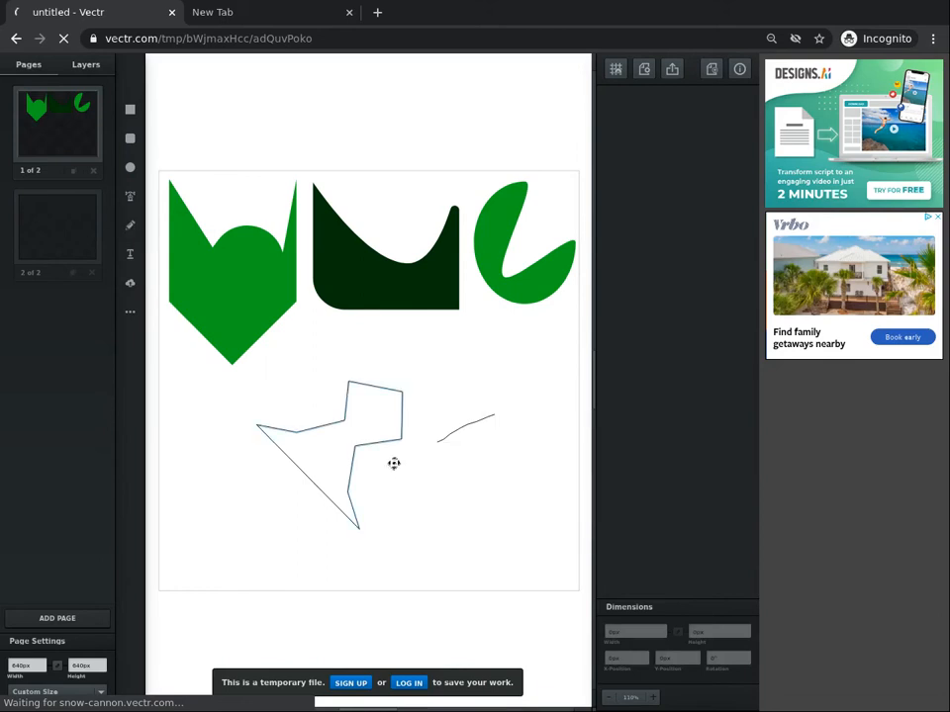
{"action": "left_click_drag", "start_coordinate": [411, 500], "coordinate": [501, 460]}
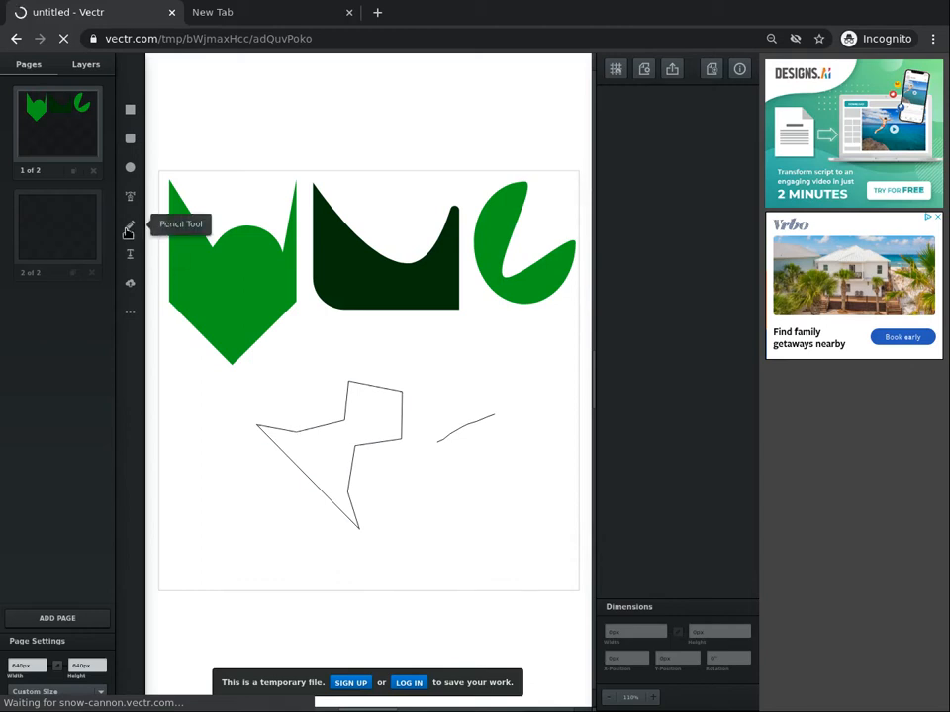
{"action": "left_click", "coordinate": [128, 230]}
{"action": "left_click_drag", "start_coordinate": [199, 400], "coordinate": [281, 375]}
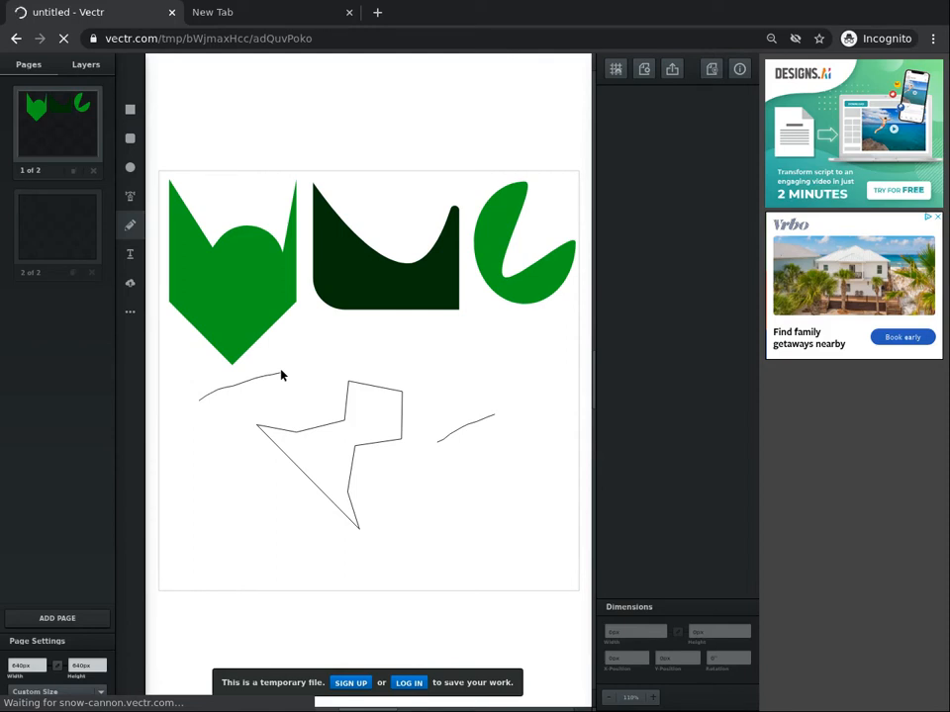
Reshape the freehand line beneath the pointed green shape into a zigzag by moving four of its points
{"action": "left_click", "coordinate": [234, 382]}
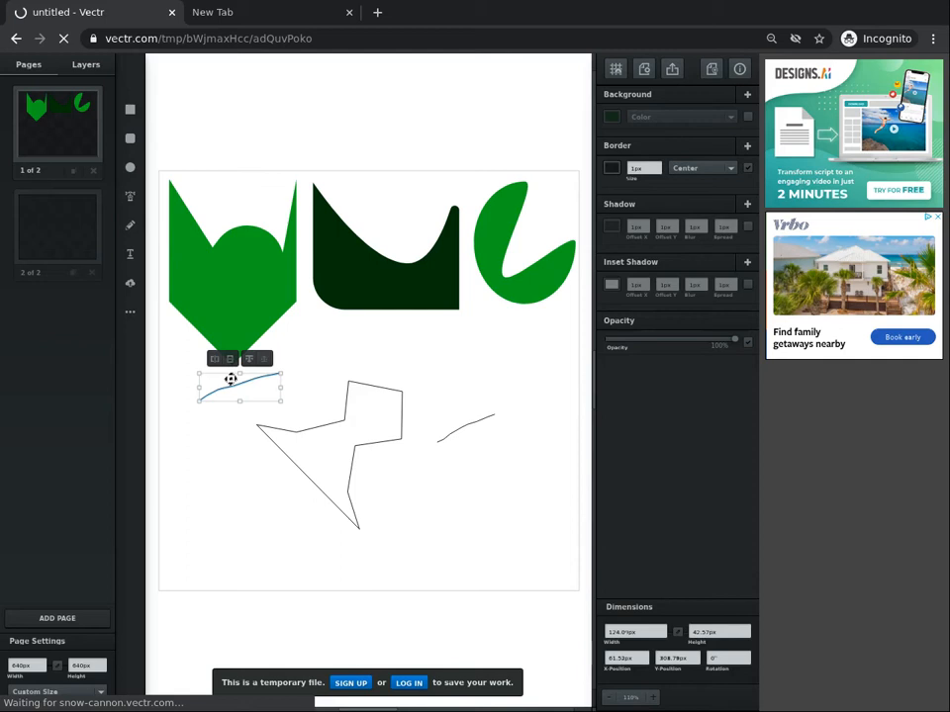
{"action": "double_click", "coordinate": [211, 392]}
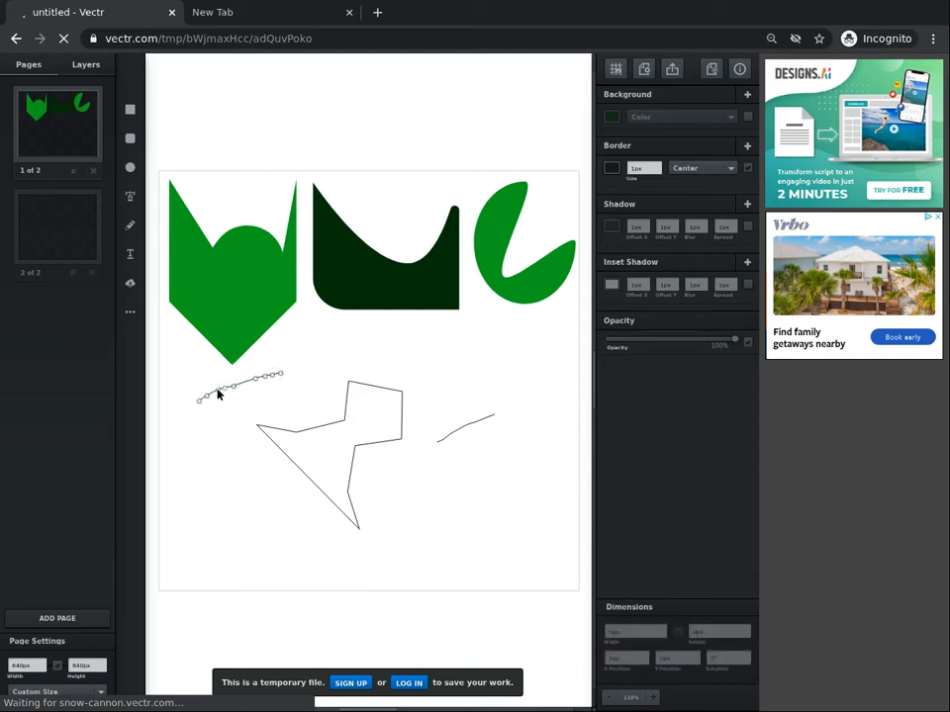
{"action": "left_click_drag", "start_coordinate": [216, 389], "coordinate": [222, 451]}
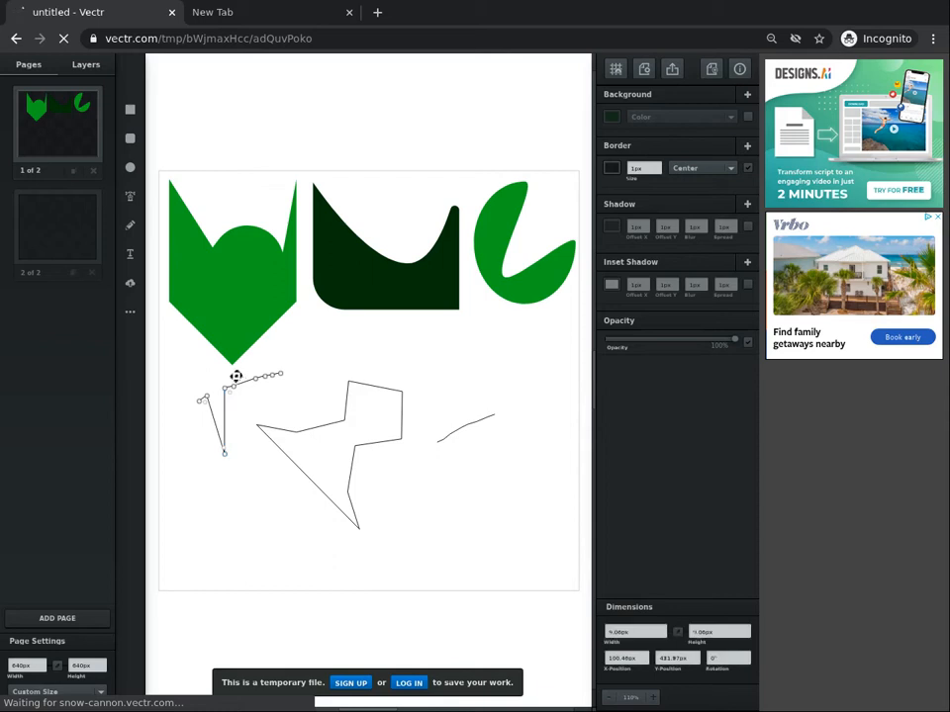
{"action": "left_click_drag", "start_coordinate": [233, 387], "coordinate": [234, 322]}
{"action": "left_click_drag", "start_coordinate": [264, 375], "coordinate": [268, 421]}
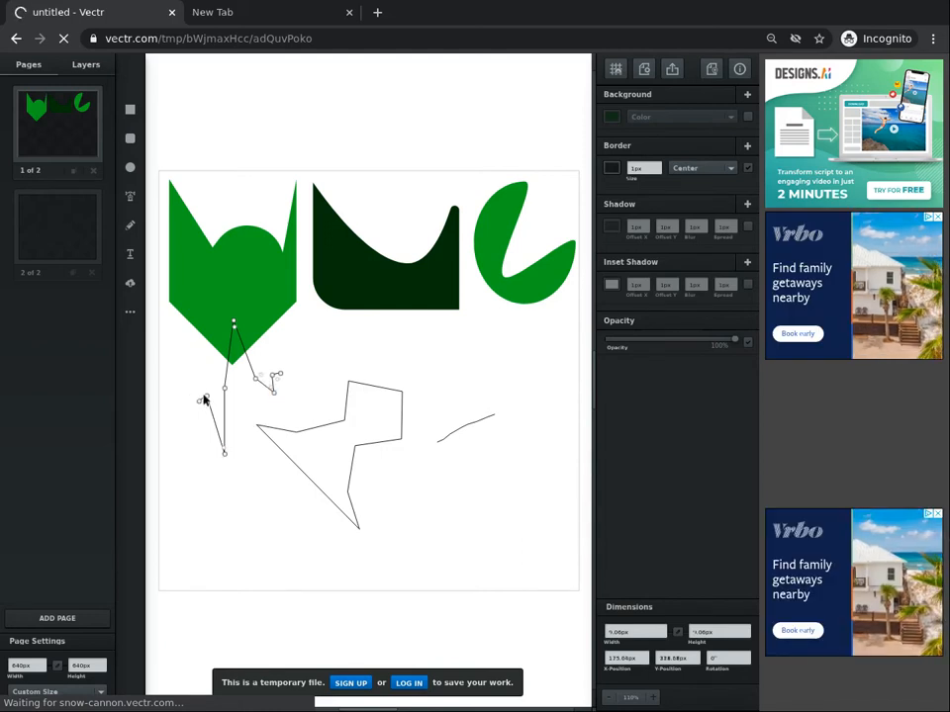
{"action": "left_click_drag", "start_coordinate": [202, 398], "coordinate": [315, 337]}
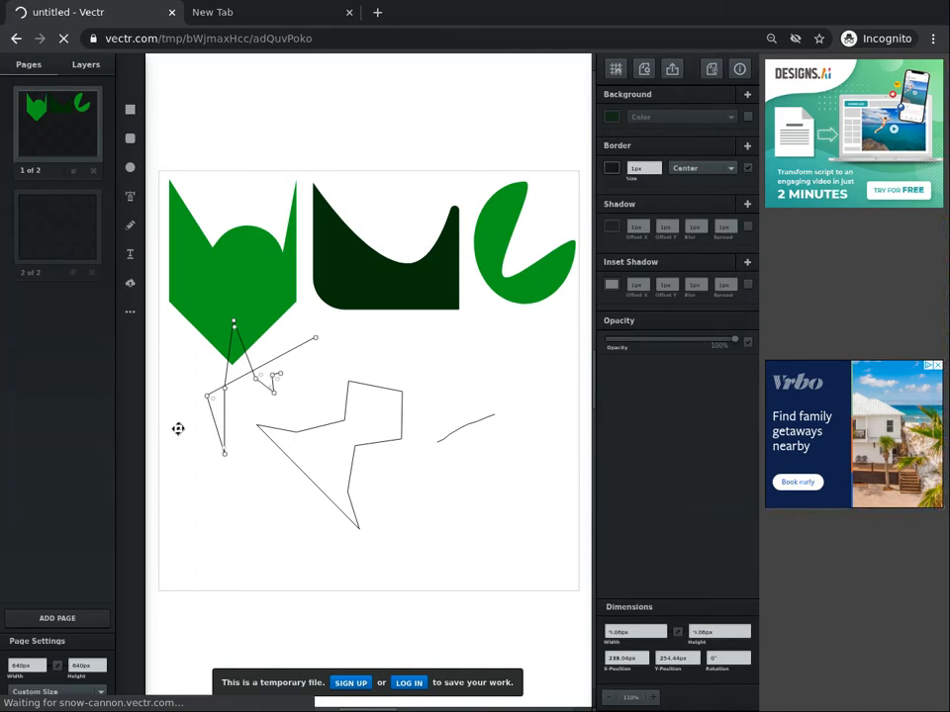
{"action": "left_click", "coordinate": [237, 378]}
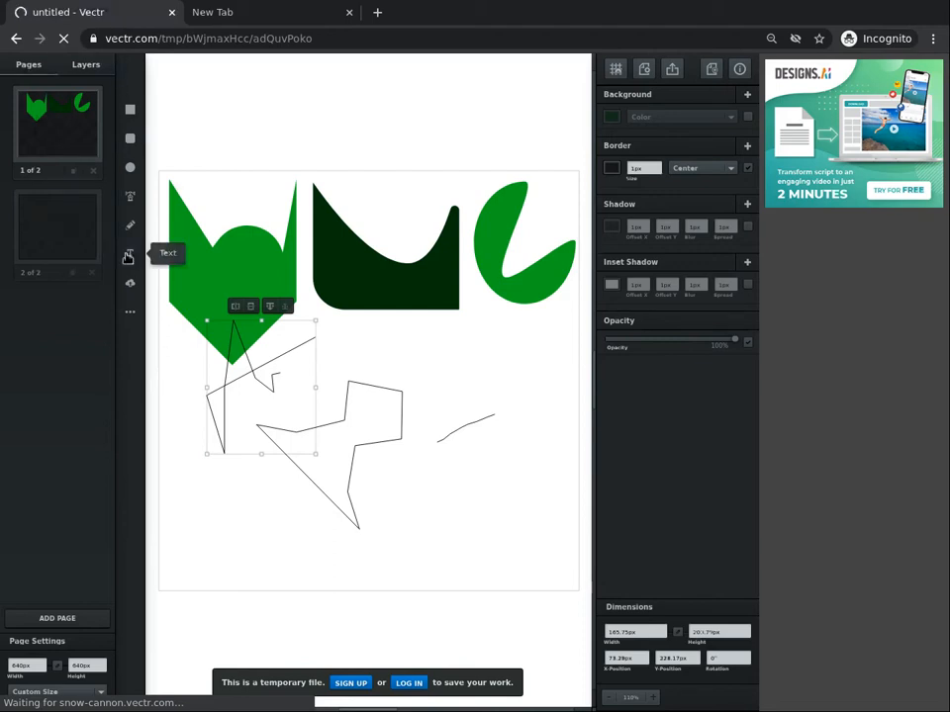
Add the text "Graphics" in the empty area above the short freehand line
{"action": "left_click", "coordinate": [128, 257]}
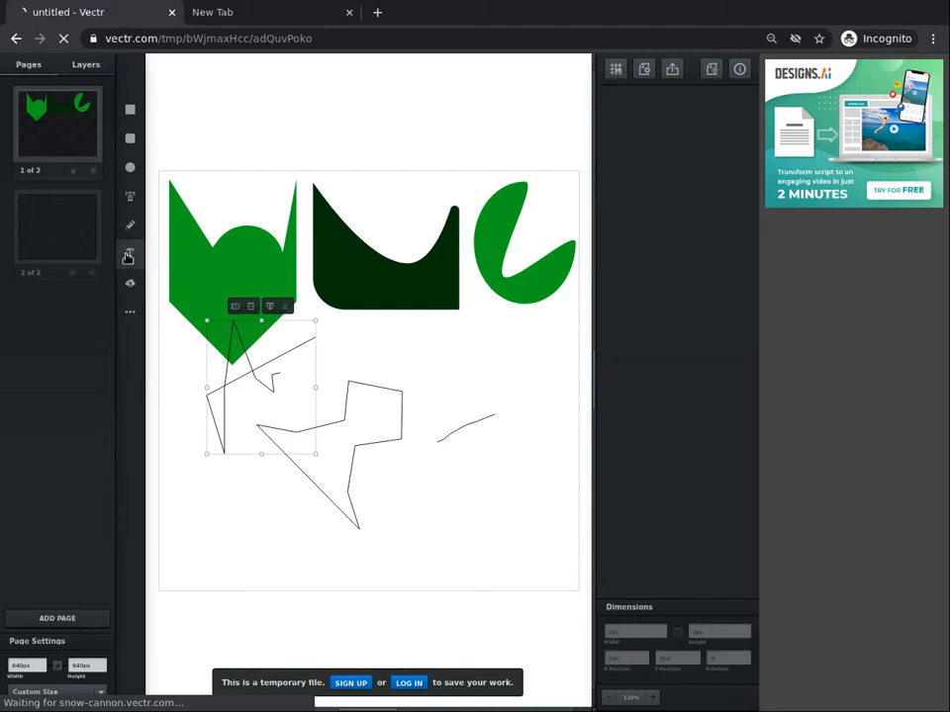
{"action": "left_click", "coordinate": [443, 360]}
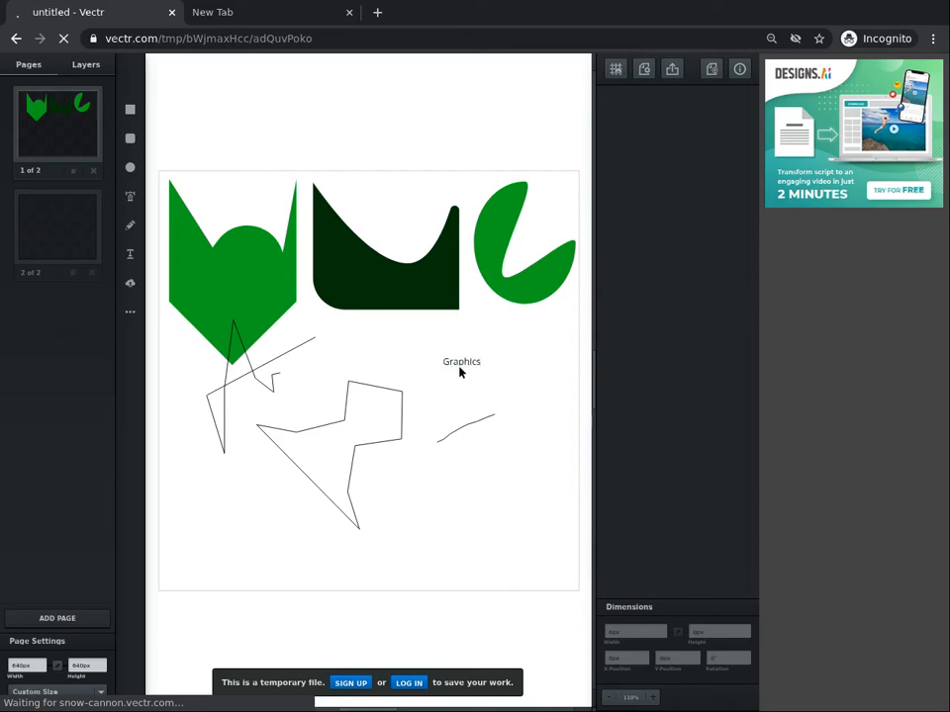
{"action": "left_click", "coordinate": [513, 383]}
Set the font size of the Graphics text to 50 px
{"action": "left_click", "coordinate": [461, 362]}
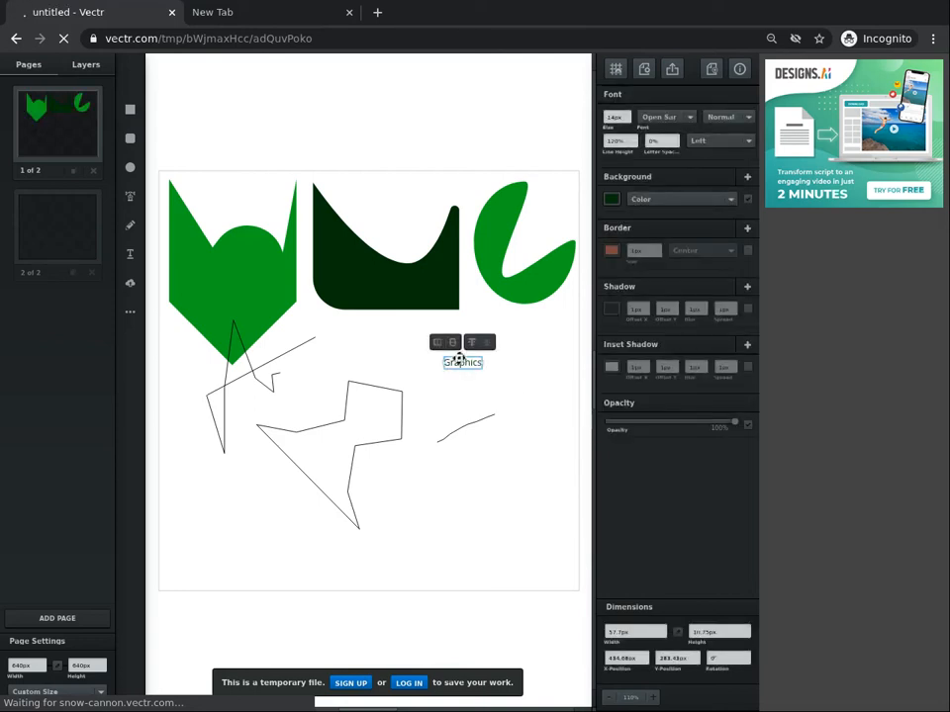
{"action": "left_click", "coordinate": [475, 338]}
{"action": "left_click", "coordinate": [627, 117]}
{"action": "type", "text": "18"}
{"action": "key", "text": "Return"}
{"action": "key", "text": "Up"}
{"action": "key", "text": "Up"}
{"action": "key", "text": "Up"}
{"action": "key", "text": "Up"}
{"action": "key", "text": "Up"}
{"action": "key", "text": "Up"}
{"action": "key", "text": "Up"}
{"action": "key", "text": "Up"}
{"action": "key", "text": "Up"}
{"action": "key", "text": "Up"}
{"action": "key", "text": "Up"}
{"action": "key", "text": "Up"}
{"action": "key", "text": "Up"}
{"action": "key", "text": "Up"}
{"action": "key", "text": "Up"}
{"action": "key", "text": "Up"}
{"action": "key", "text": "Up"}
{"action": "key", "text": "Up"}
{"action": "key", "text": "Up"}
{"action": "key", "text": "Up"}
{"action": "key", "text": "Up"}
{"action": "key", "text": "Up"}
{"action": "key", "text": "Up"}
{"action": "left_click", "coordinate": [626, 113]}
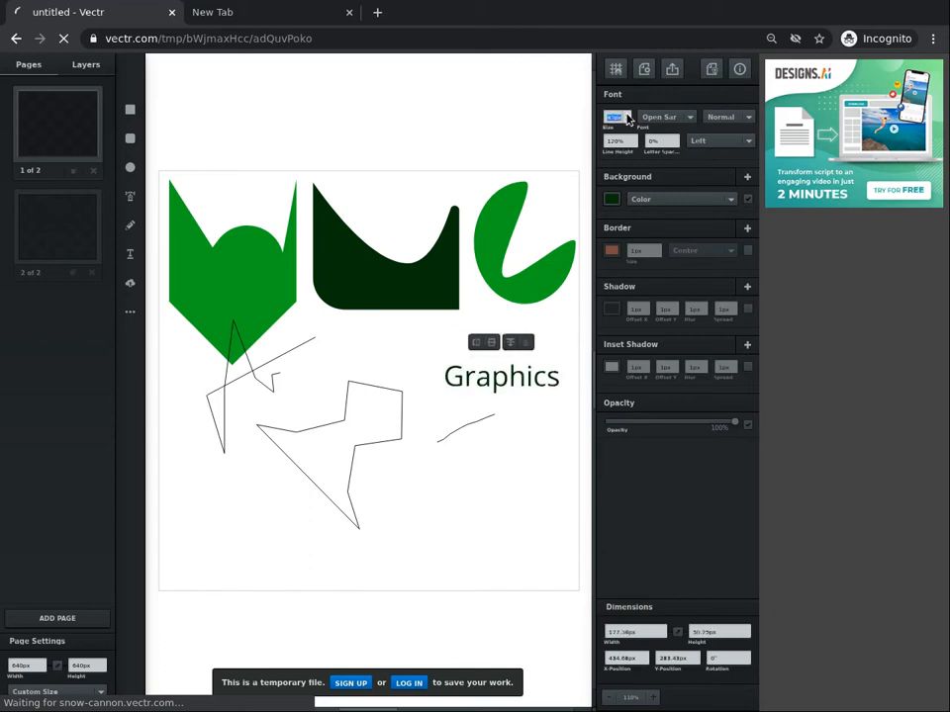
Move the Graphics text up just below the dark green shape and set its font to Oregano
{"action": "left_click", "coordinate": [492, 371]}
{"action": "left_click_drag", "start_coordinate": [460, 360], "coordinate": [453, 340]}
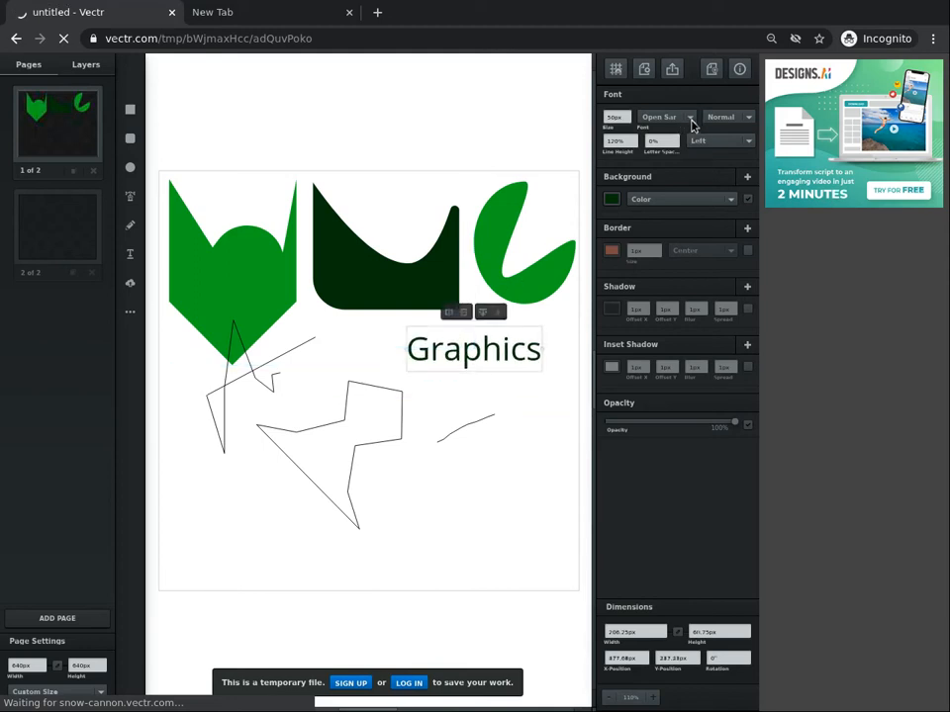
{"action": "left_click", "coordinate": [692, 119]}
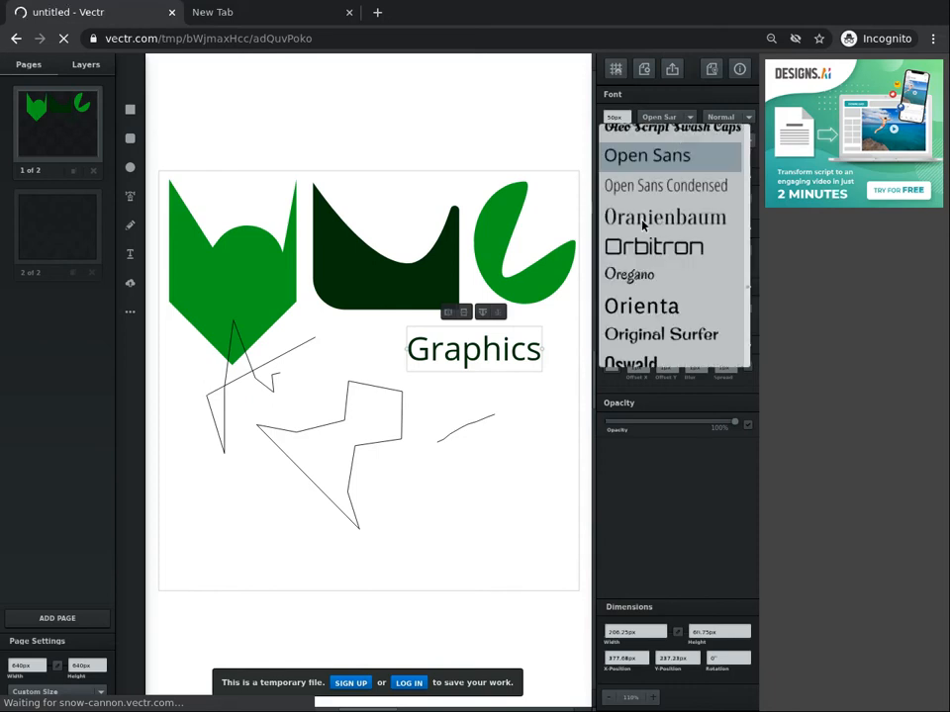
{"action": "left_click", "coordinate": [634, 277]}
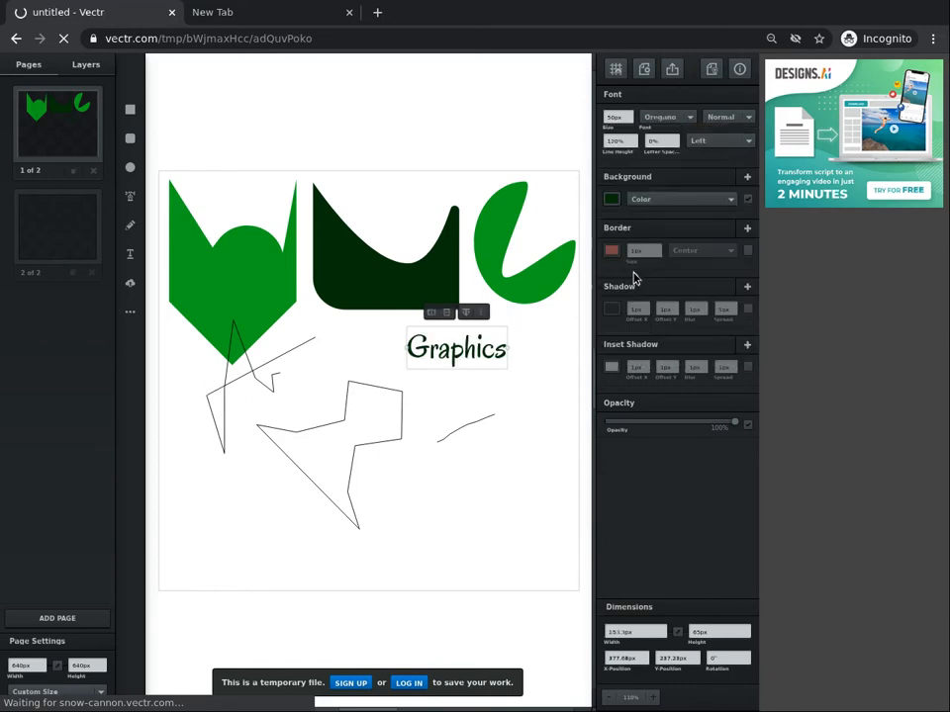
Make the Graphics text italic and set its alignment to Right
{"action": "left_click", "coordinate": [724, 120]}
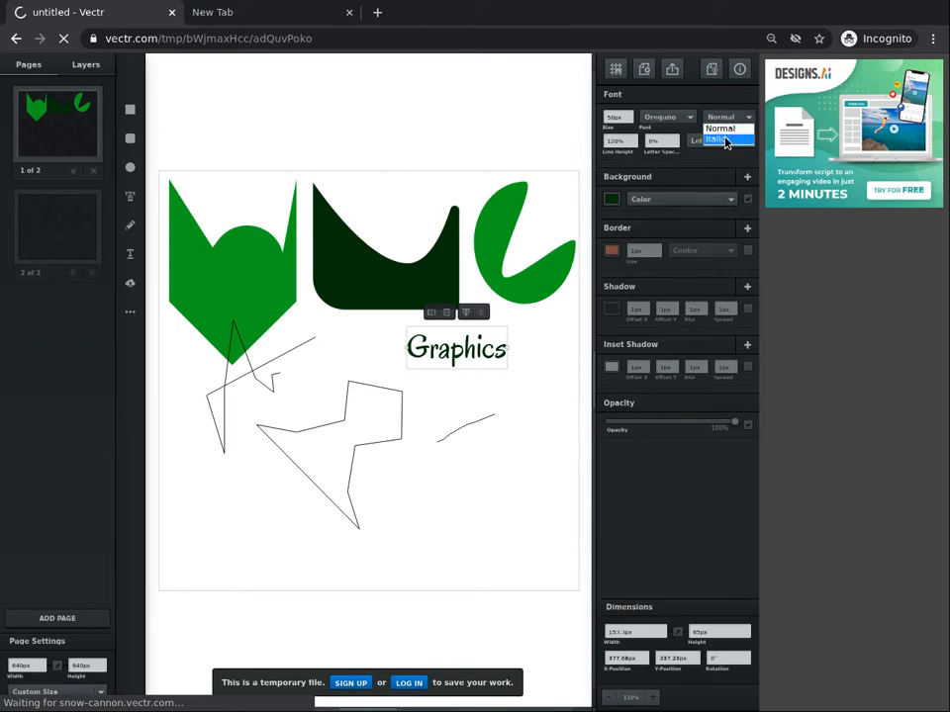
{"action": "left_click", "coordinate": [725, 139]}
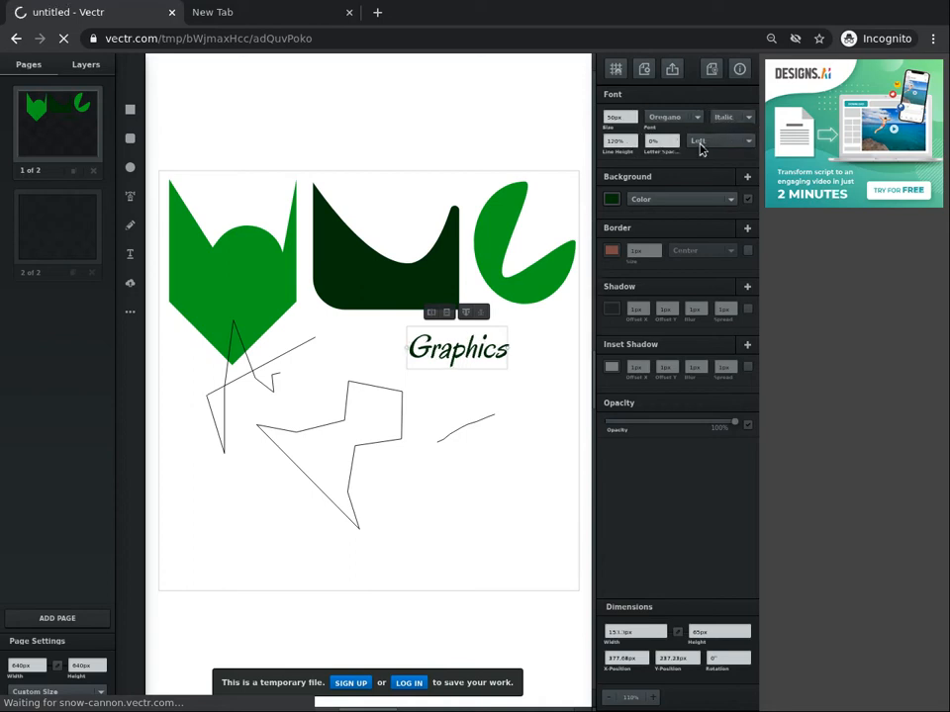
{"action": "left_click", "coordinate": [704, 146]}
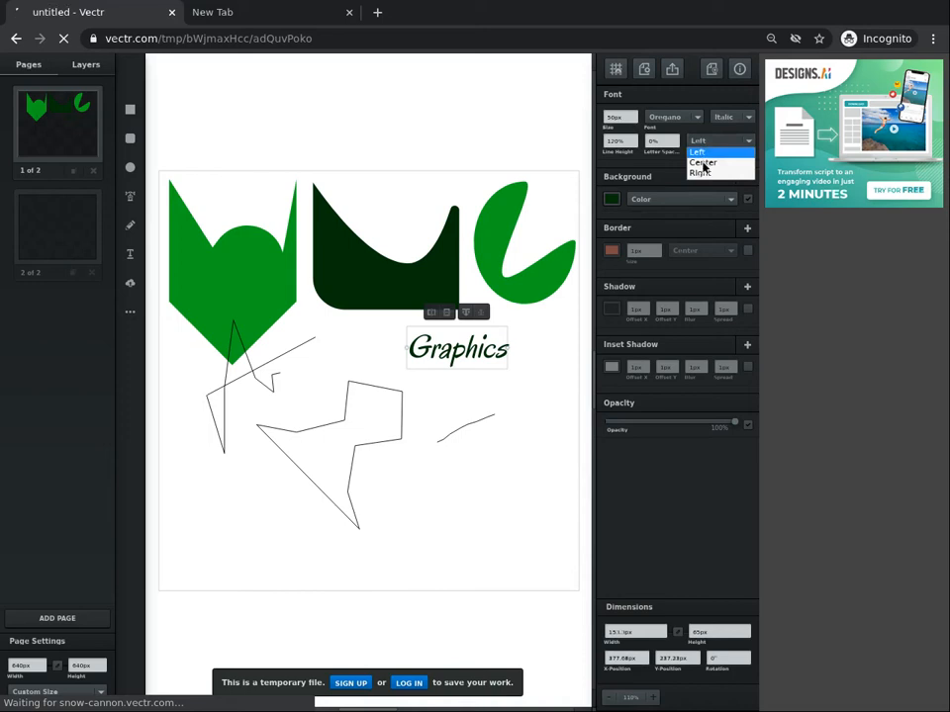
{"action": "left_click", "coordinate": [703, 163]}
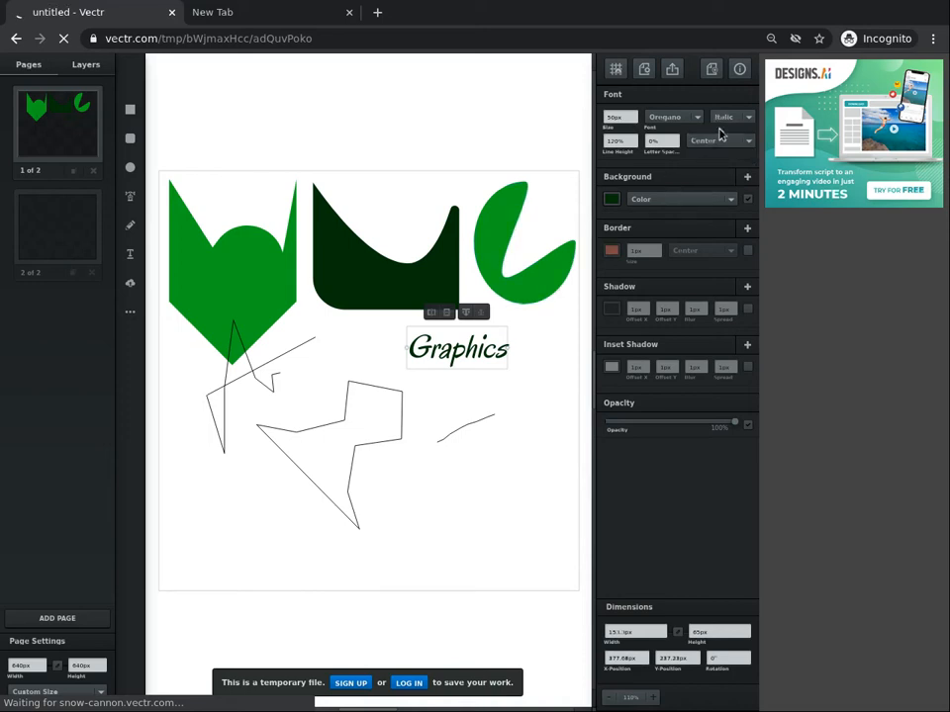
{"action": "left_click", "coordinate": [708, 147]}
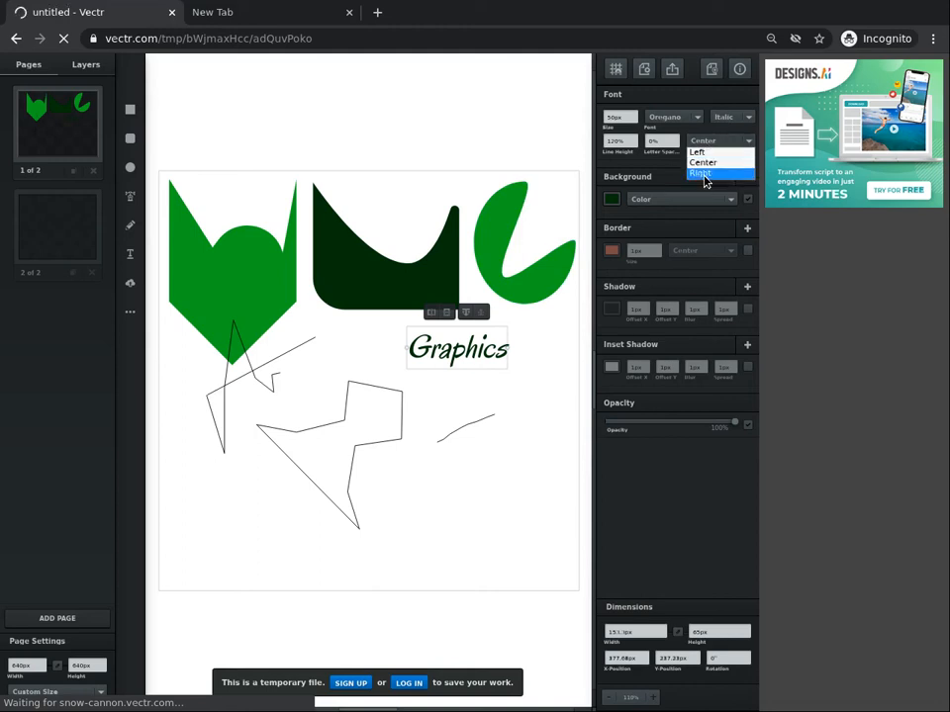
{"action": "left_click", "coordinate": [705, 175]}
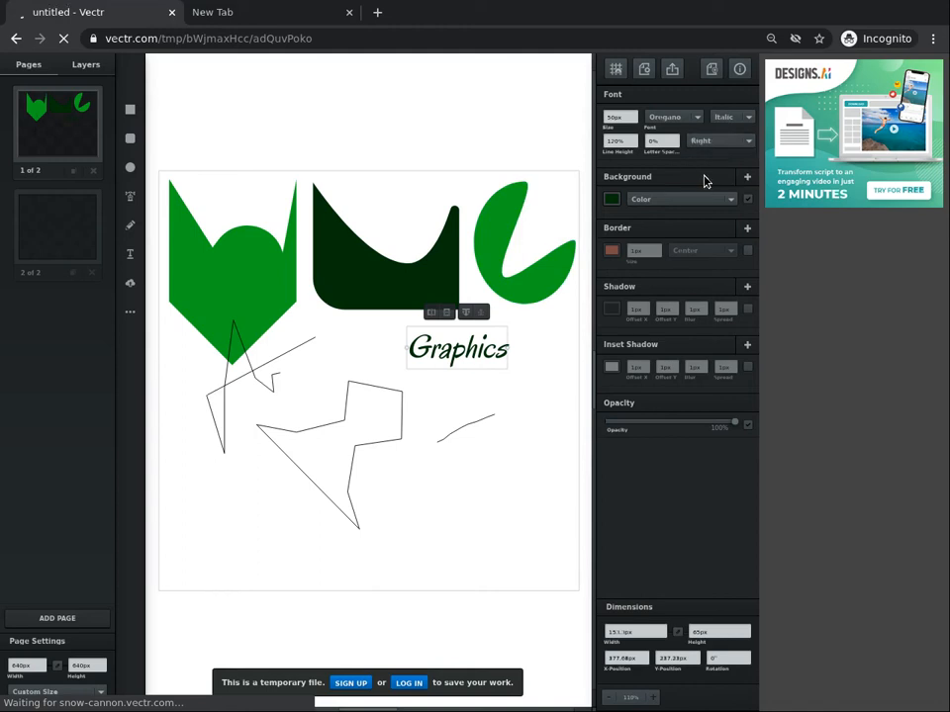
Extend the text to "Graphics Tutorials" and move it beneath the dark green shape so it fits on the page
{"action": "double_click", "coordinate": [495, 346]}
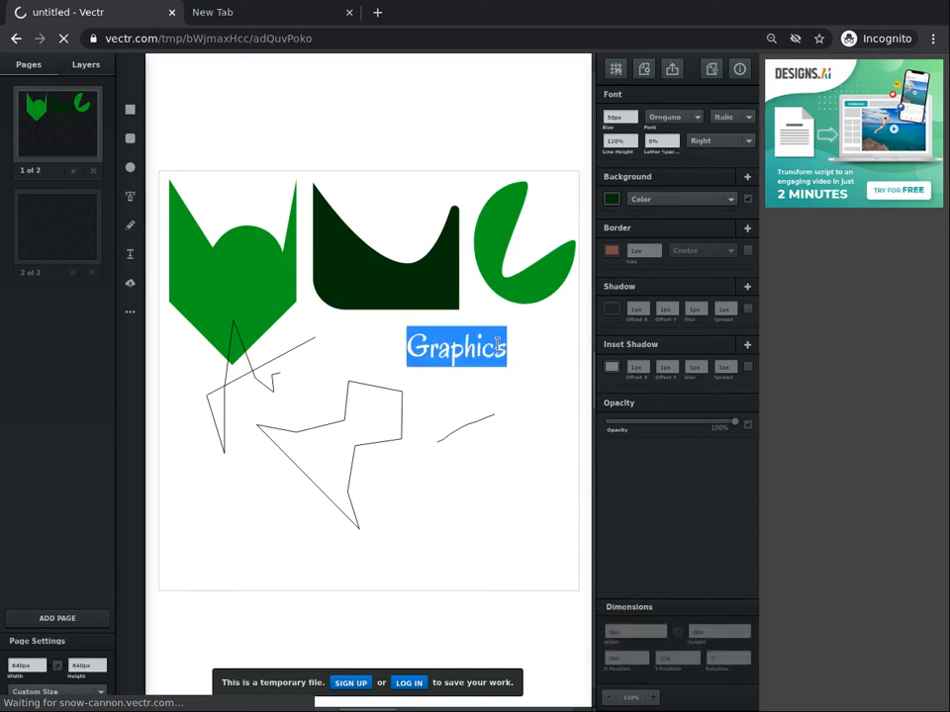
{"action": "left_click", "coordinate": [498, 344]}
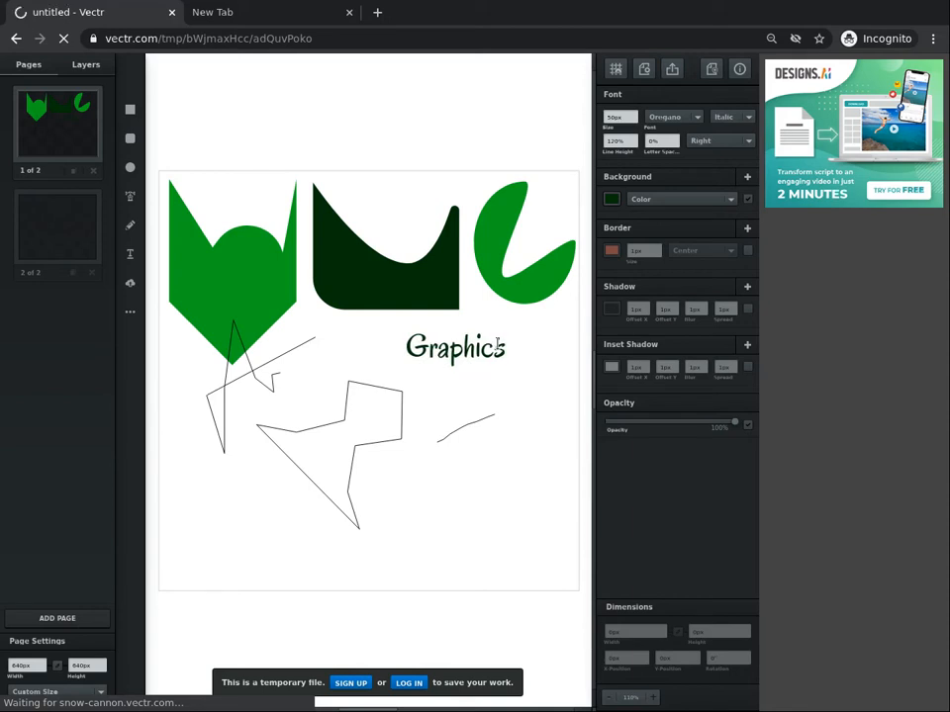
{"action": "type", "text": "Tutori"}
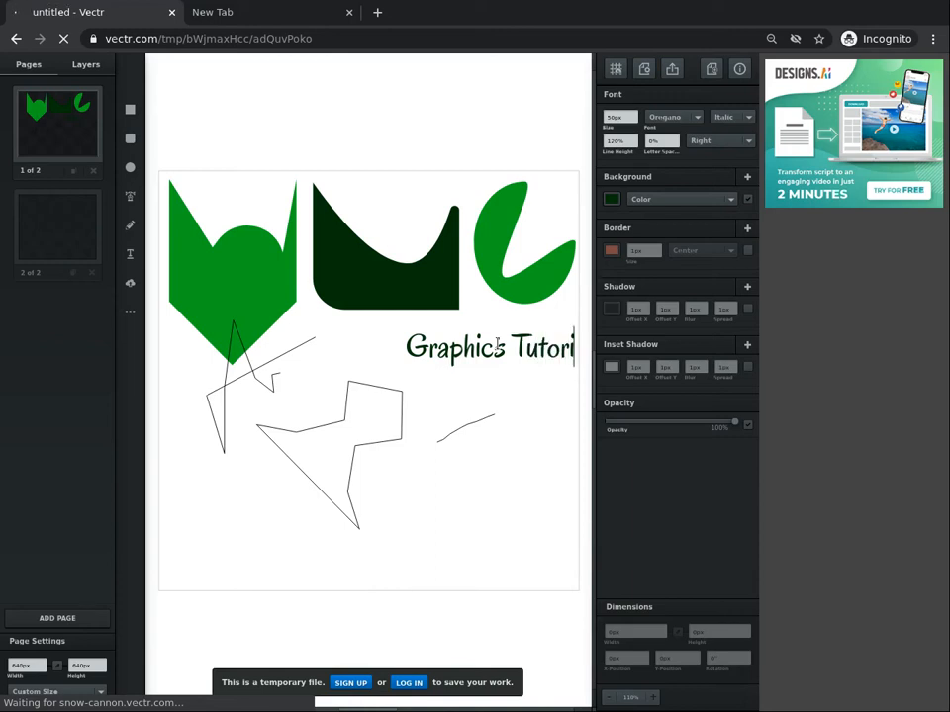
{"action": "type", "text": "als"}
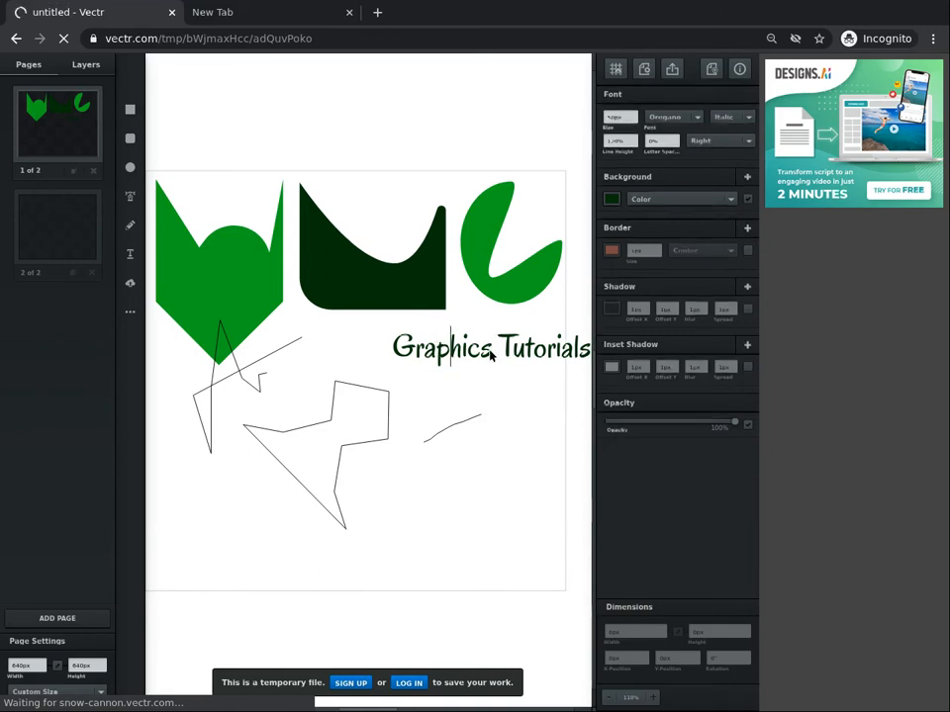
{"action": "left_click", "coordinate": [484, 346]}
{"action": "left_click_drag", "start_coordinate": [443, 341], "coordinate": [415, 339]}
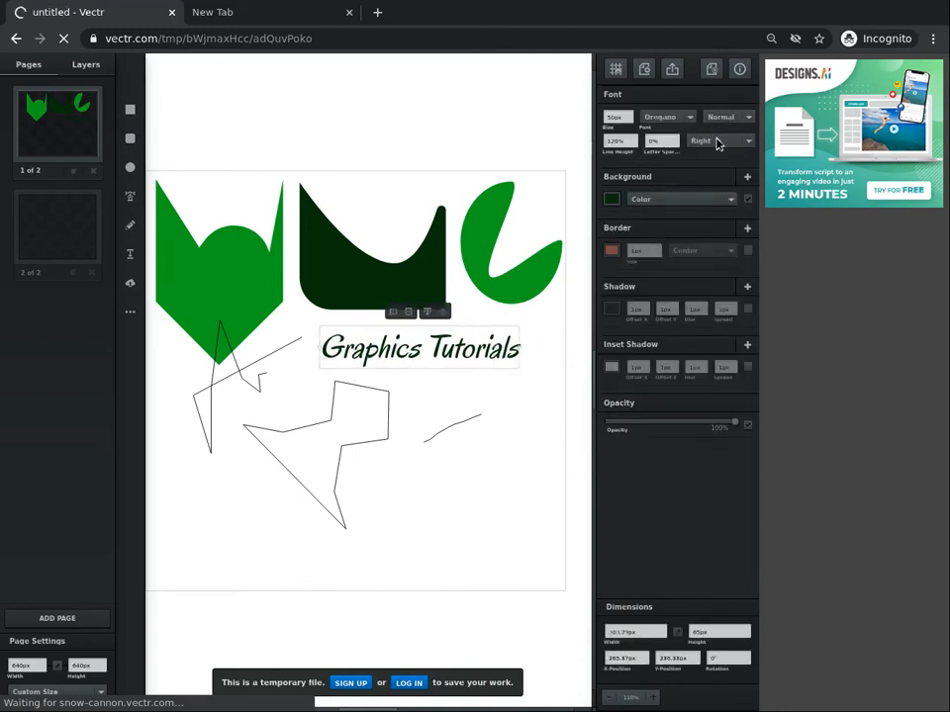
Set the alignment of the single-line Graphics Tutorials text to Left
{"action": "left_click", "coordinate": [718, 141]}
{"action": "left_click", "coordinate": [712, 153]}
{"action": "left_click", "coordinate": [713, 144]}
{"action": "left_click", "coordinate": [436, 338]}
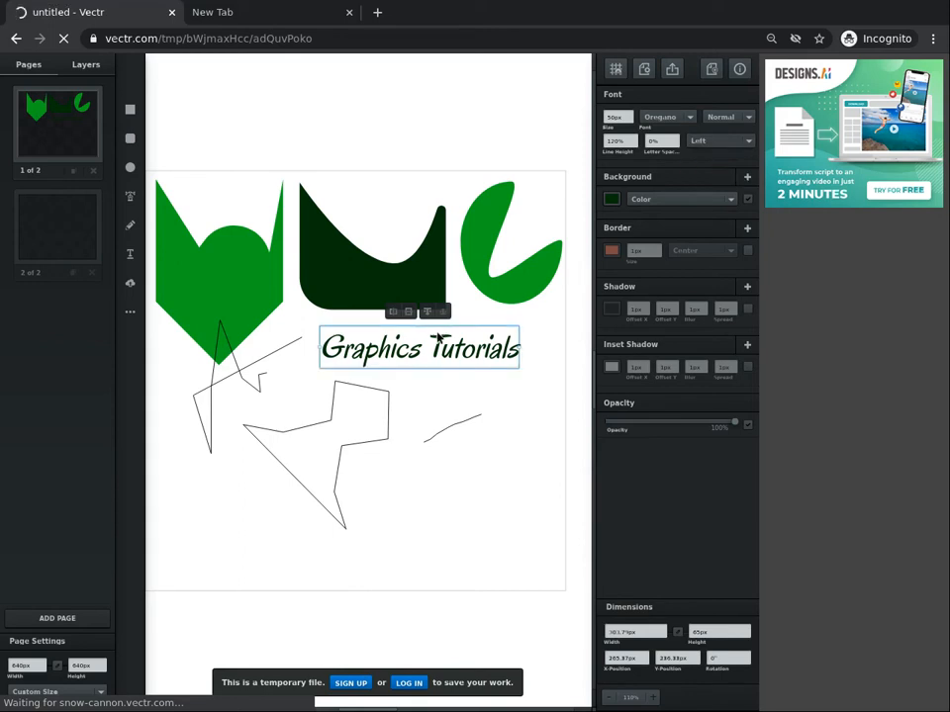
Break the text onto two lines between "Graphics" and "Tutorials" and align it to Center
{"action": "double_click", "coordinate": [429, 339]}
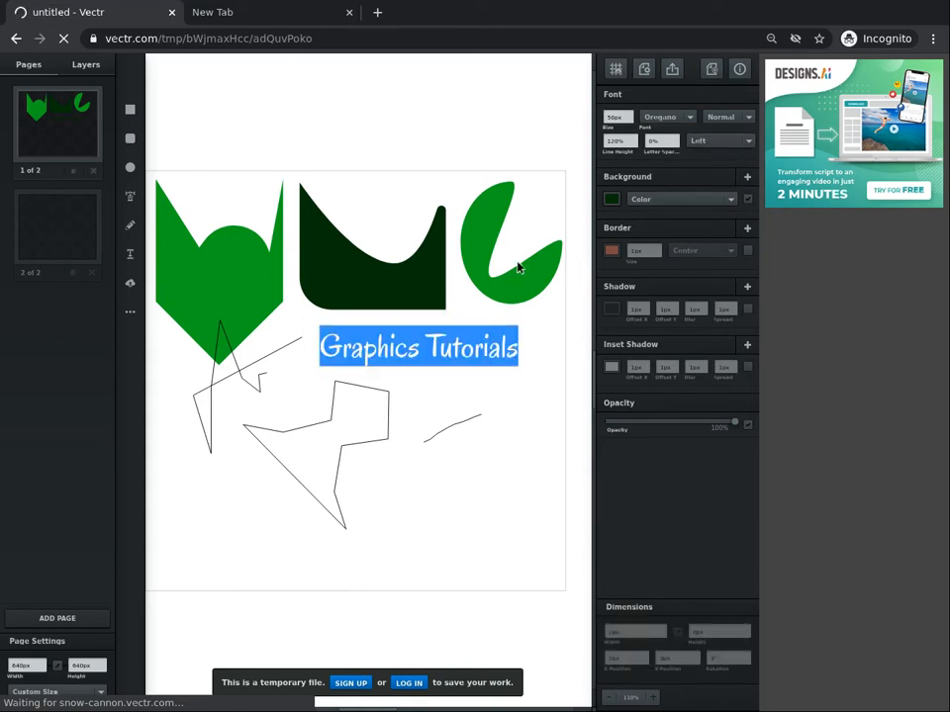
{"action": "left_click", "coordinate": [424, 337]}
{"action": "key", "text": "Return"}
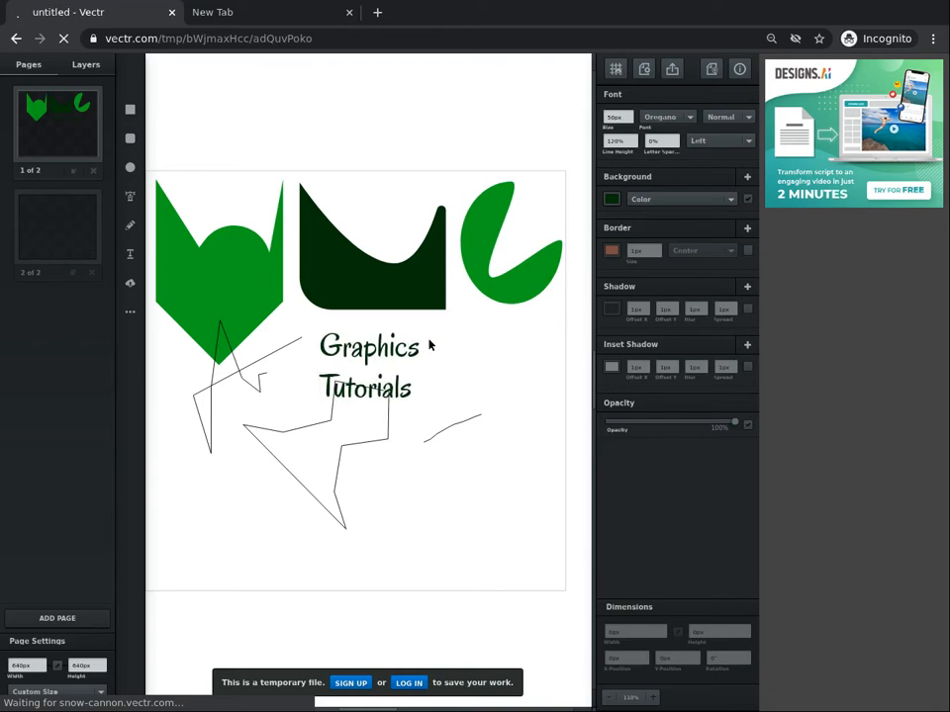
{"action": "left_click", "coordinate": [722, 144]}
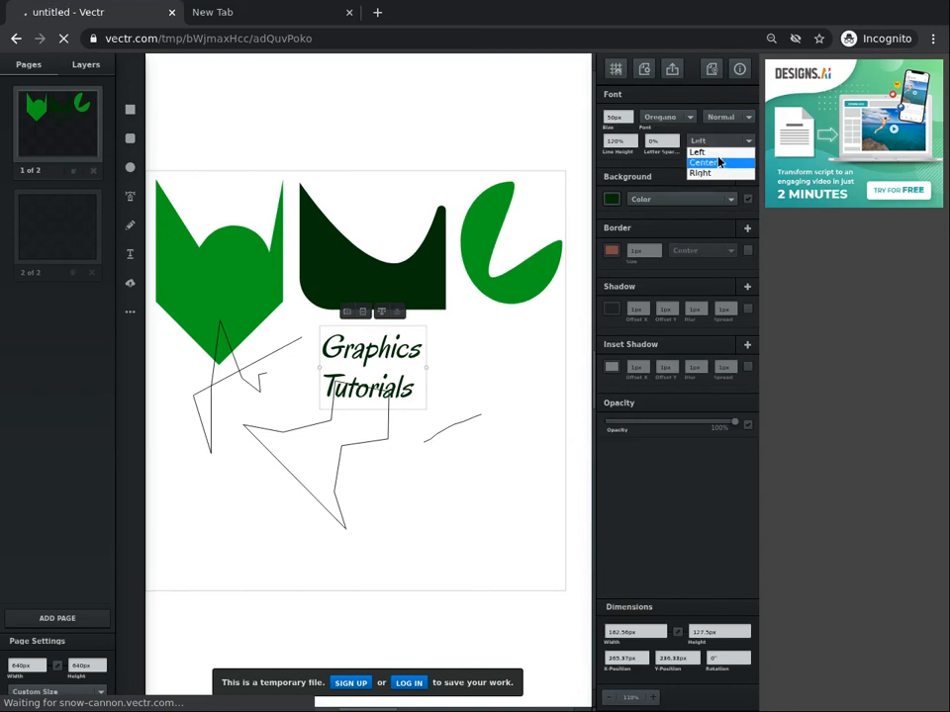
{"action": "left_click", "coordinate": [719, 162]}
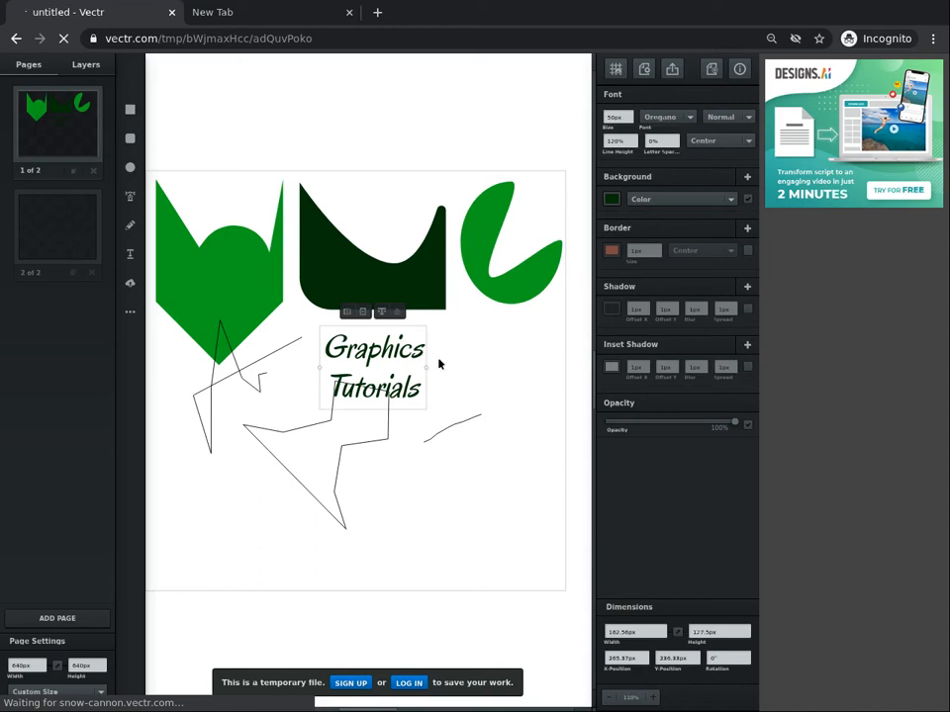
Move the two-line text above the short freehand line, clear of the polygon path, and turn on its border
{"action": "left_click_drag", "start_coordinate": [456, 325], "coordinate": [471, 340]}
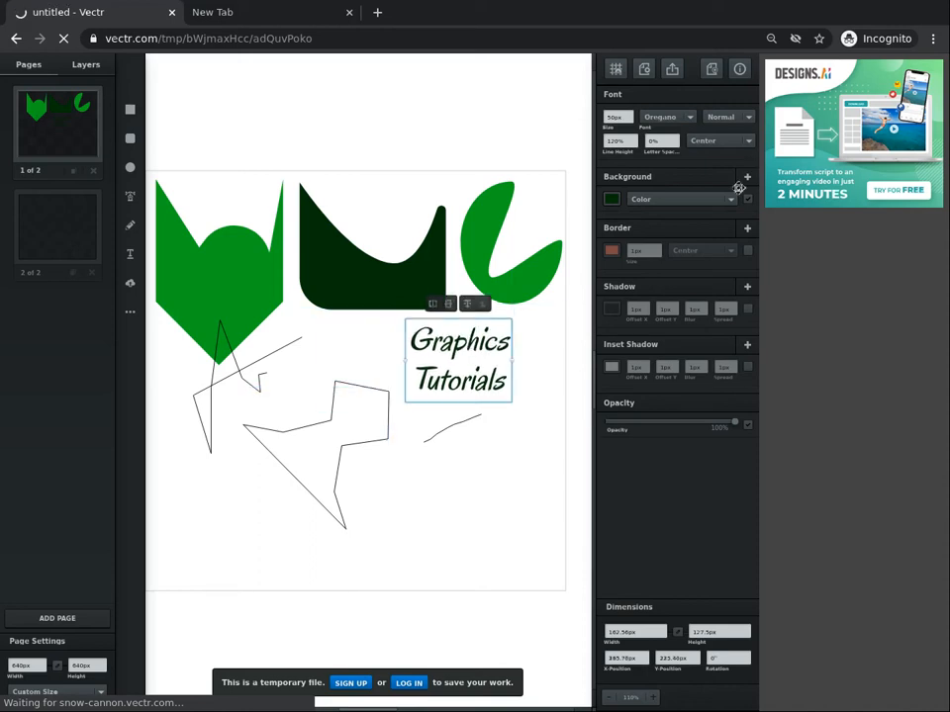
{"action": "left_click", "coordinate": [747, 252]}
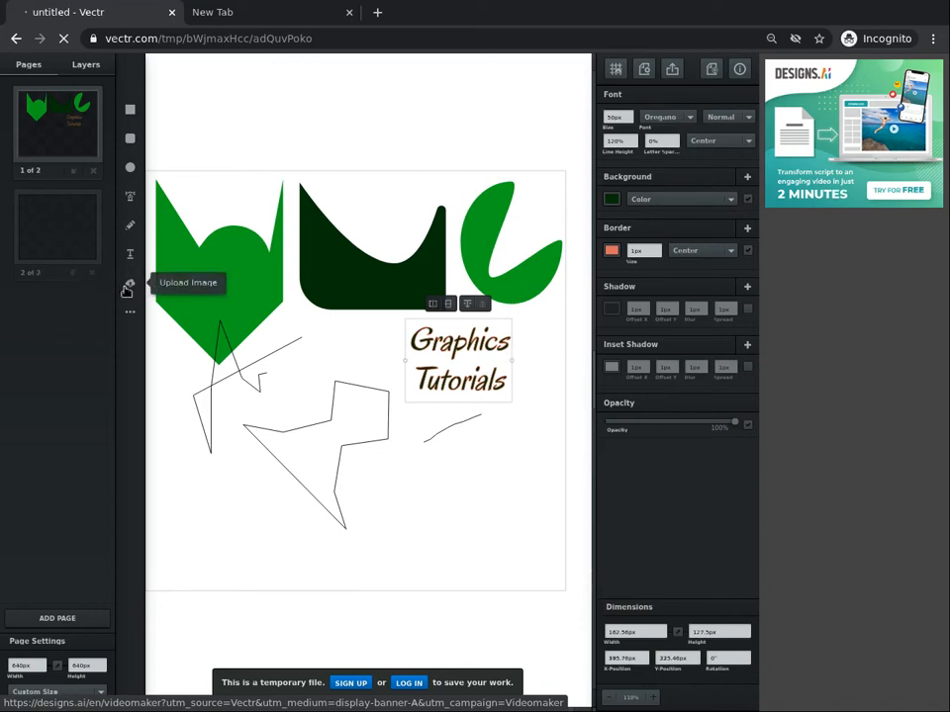
Upload yellow-flower-clipart.jpg from the Downloads folder onto the blank second page
{"action": "left_click", "coordinate": [128, 285]}
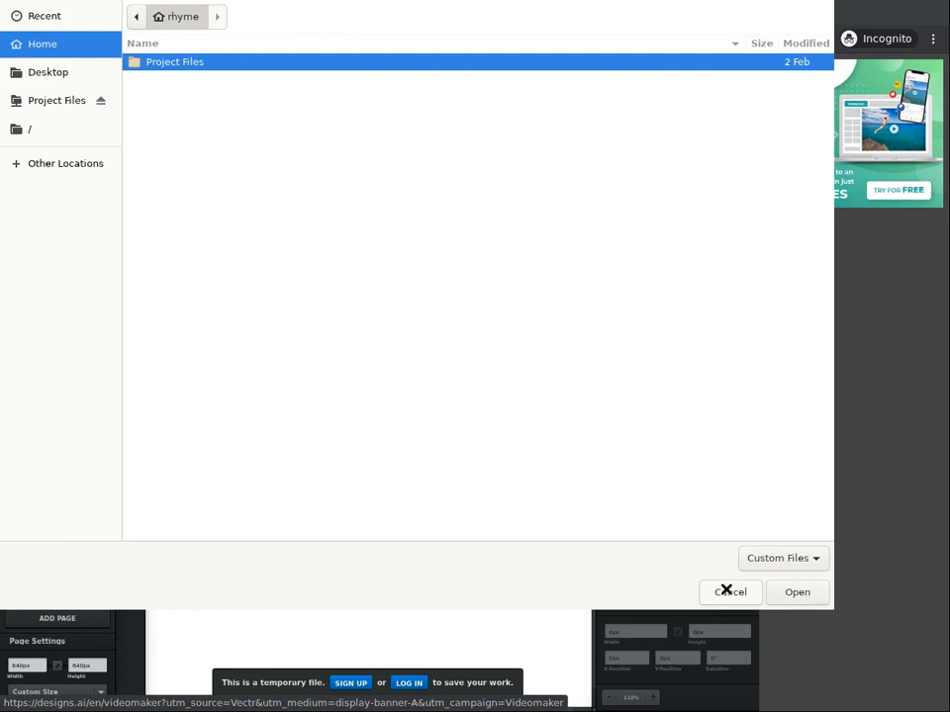
{"action": "left_click", "coordinate": [726, 590]}
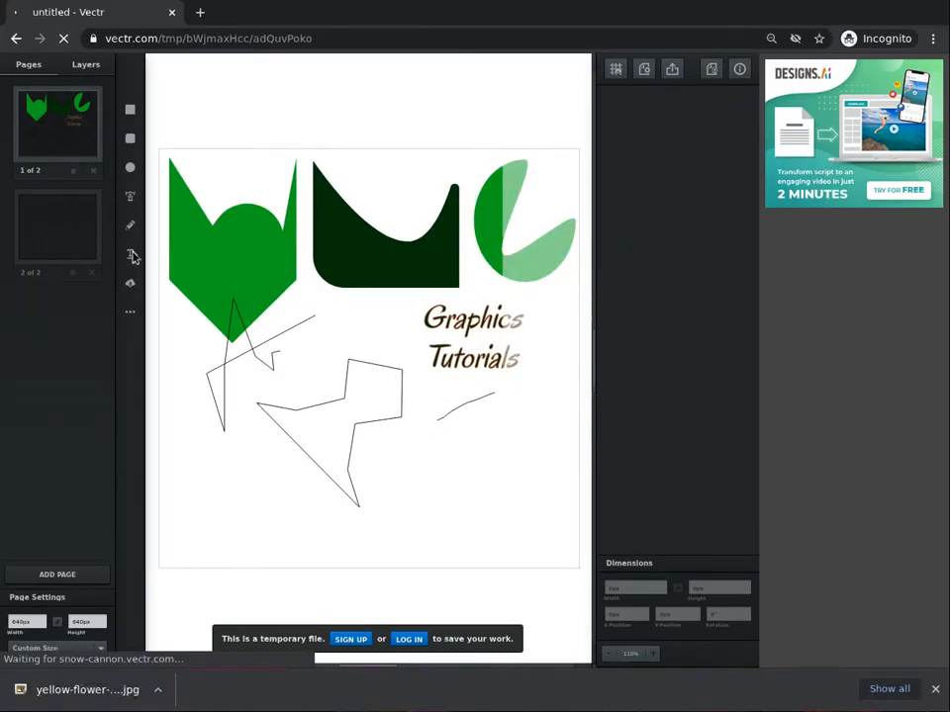
{"action": "left_click", "coordinate": [61, 240]}
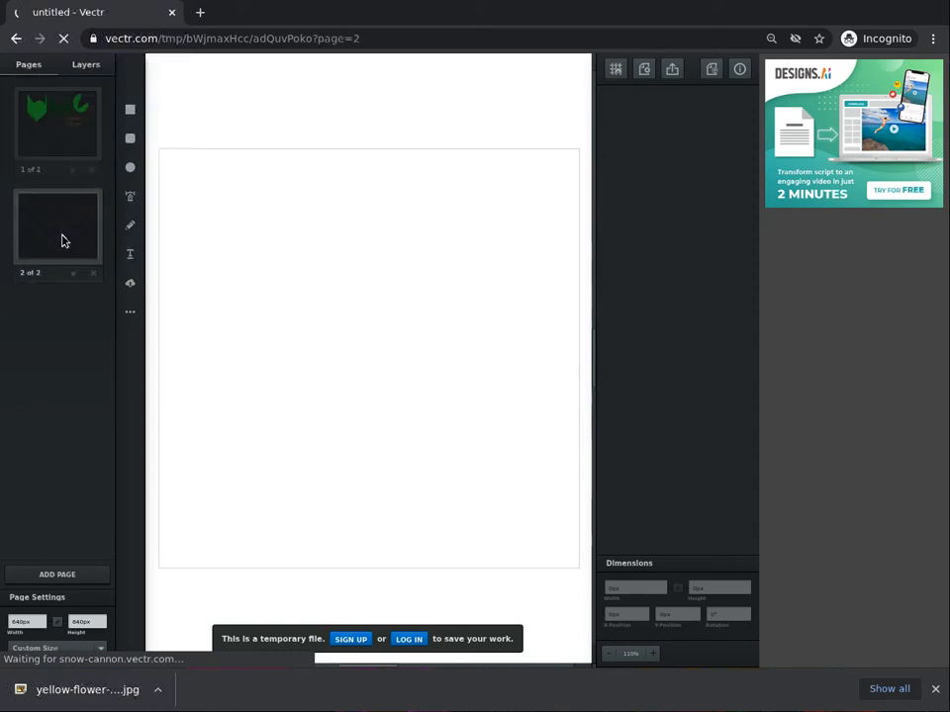
{"action": "left_click", "coordinate": [128, 288]}
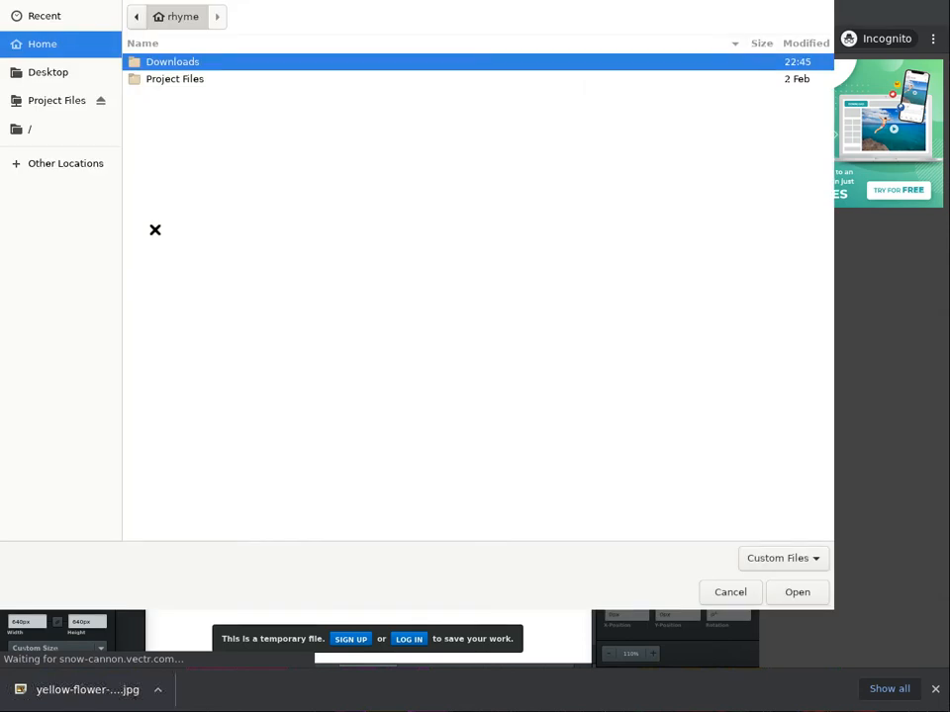
{"action": "double_click", "coordinate": [204, 61]}
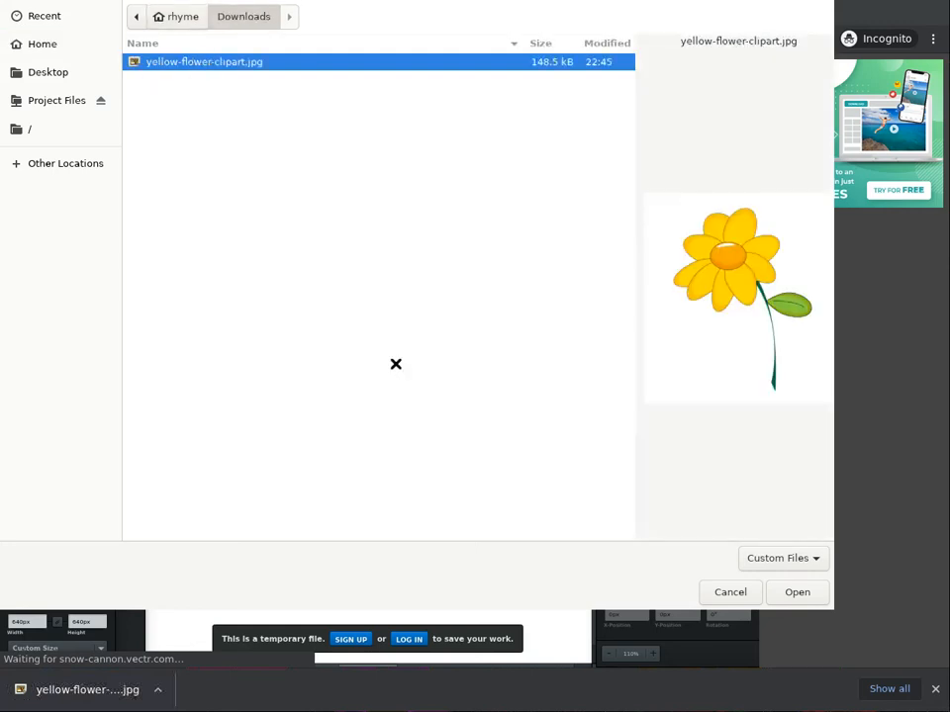
{"action": "left_click", "coordinate": [781, 593]}
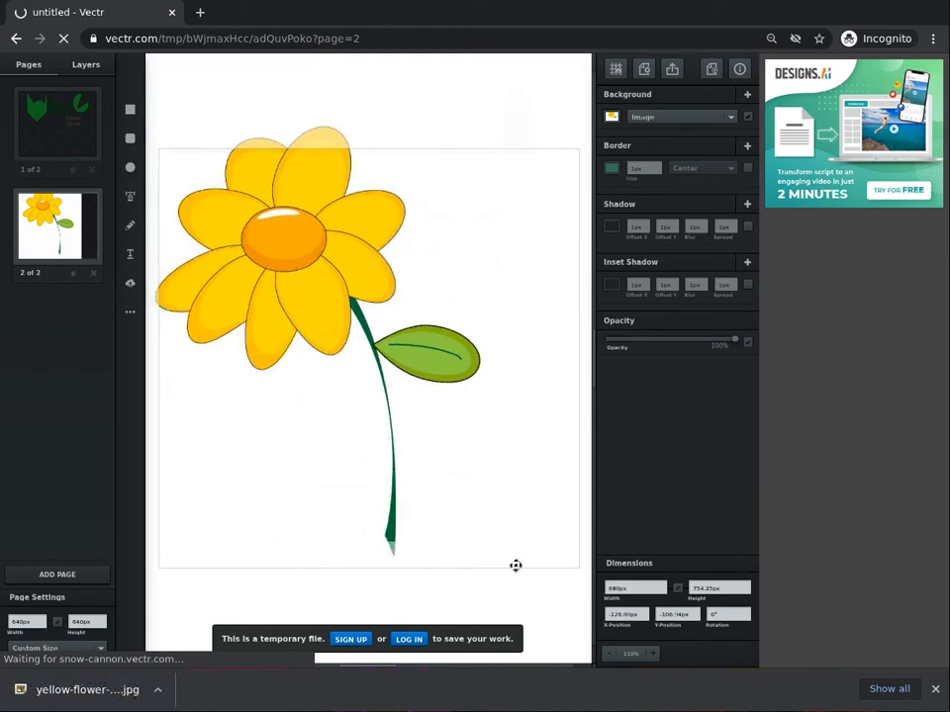
Reposition the flower image against the page's left edge and rotate it clockwise by about 7°
{"action": "left_click_drag", "start_coordinate": [472, 515], "coordinate": [430, 487]}
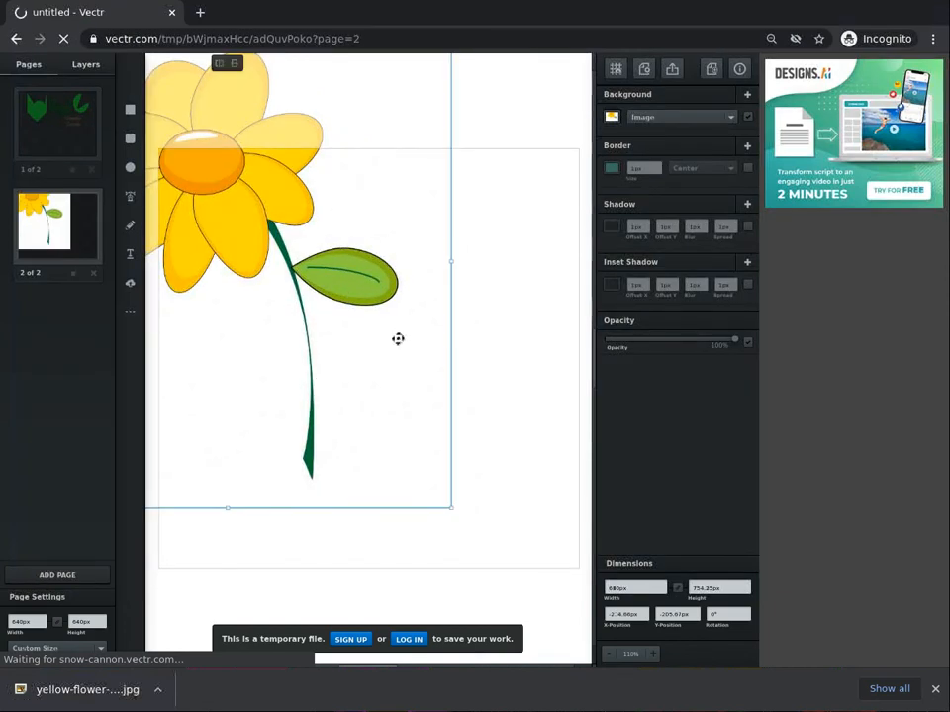
{"action": "left_click_drag", "start_coordinate": [430, 381], "coordinate": [499, 445]}
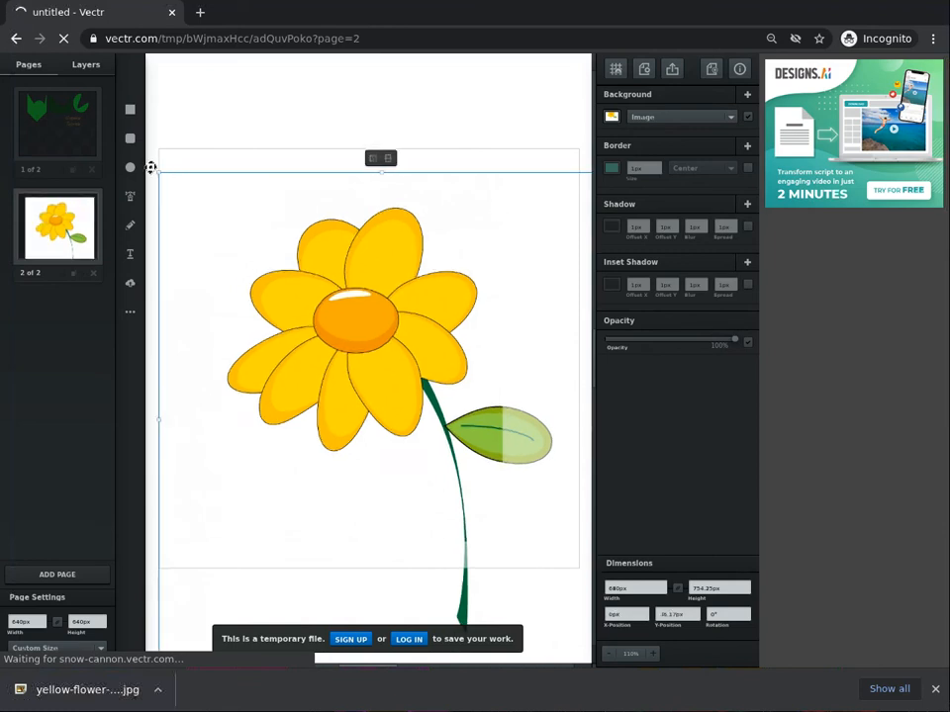
{"action": "left_click_drag", "start_coordinate": [278, 278], "coordinate": [302, 306]}
{"action": "left_click", "coordinate": [210, 191]}
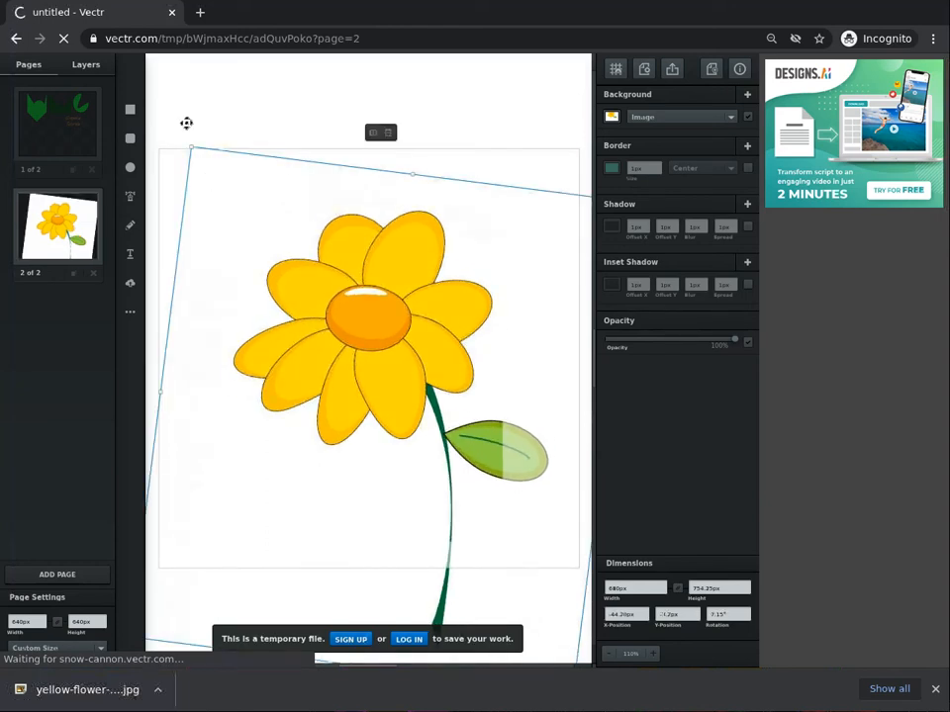
Scale the flower image down to about 442 × 487 px and move it up so it fits fully within the page
{"action": "left_click_drag", "start_coordinate": [184, 140], "coordinate": [368, 342]}
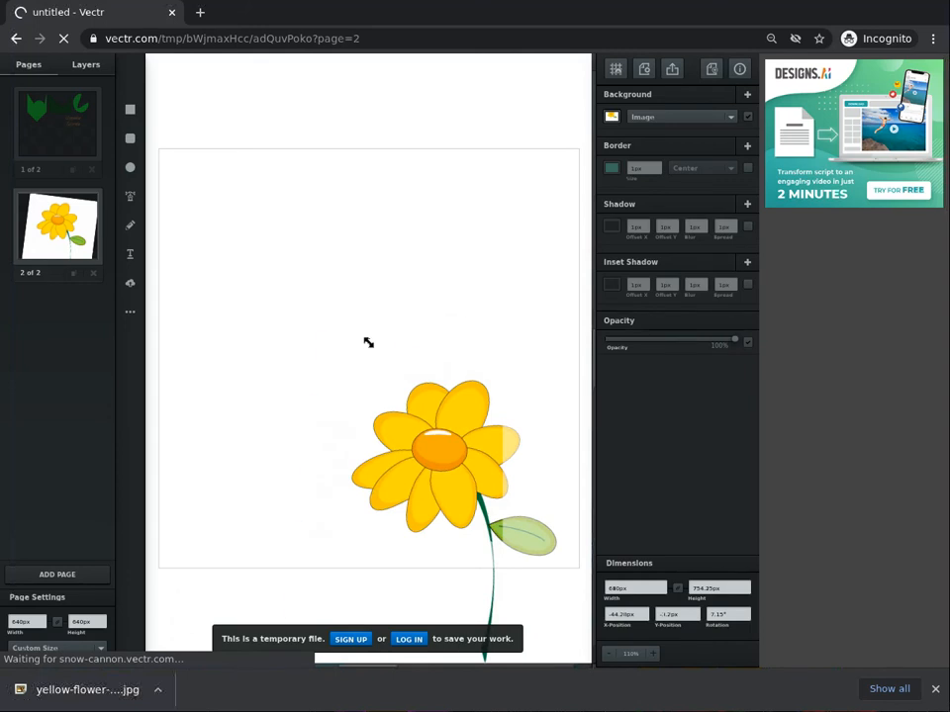
{"action": "left_click_drag", "start_coordinate": [430, 445], "coordinate": [319, 266]}
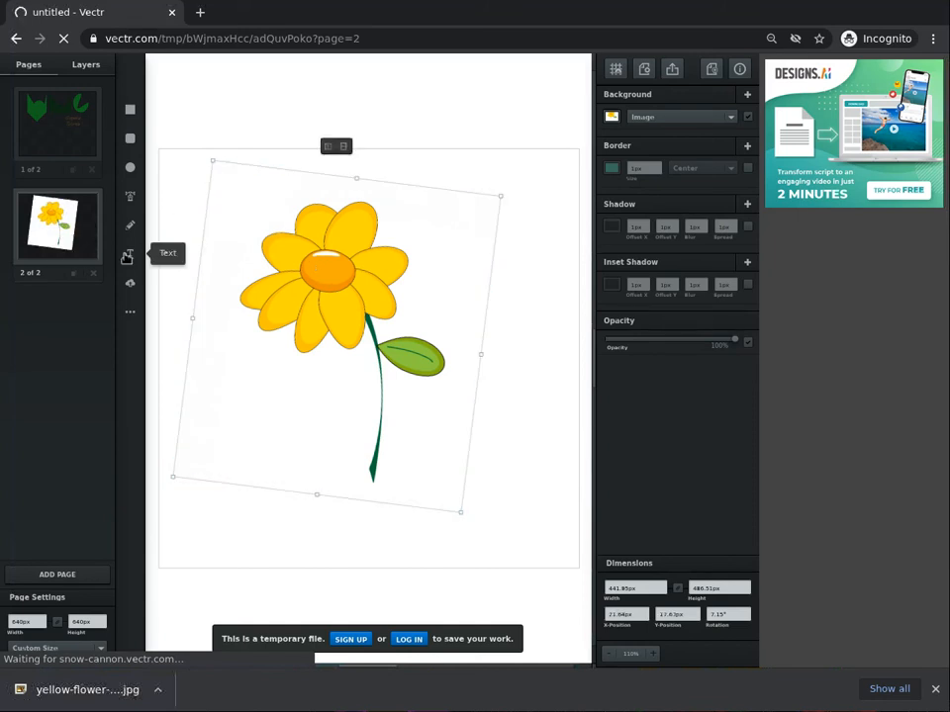
Add the text "Yellow flower" below the flower image near the page's lower edge
{"action": "left_click", "coordinate": [130, 254]}
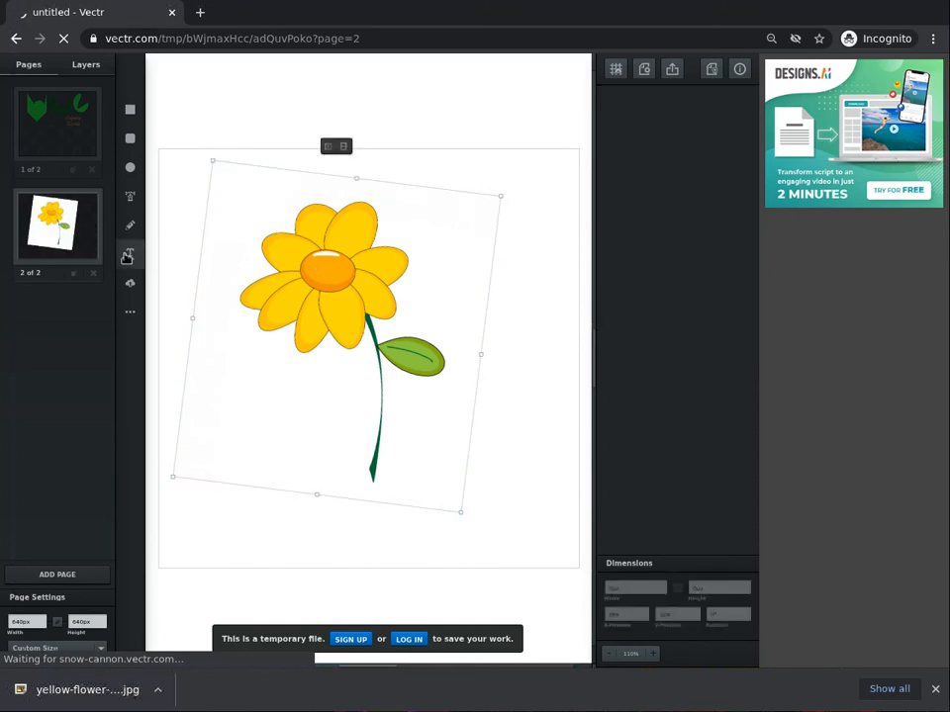
{"action": "left_click", "coordinate": [263, 521]}
{"action": "type", "text": "Yellow flowe"}
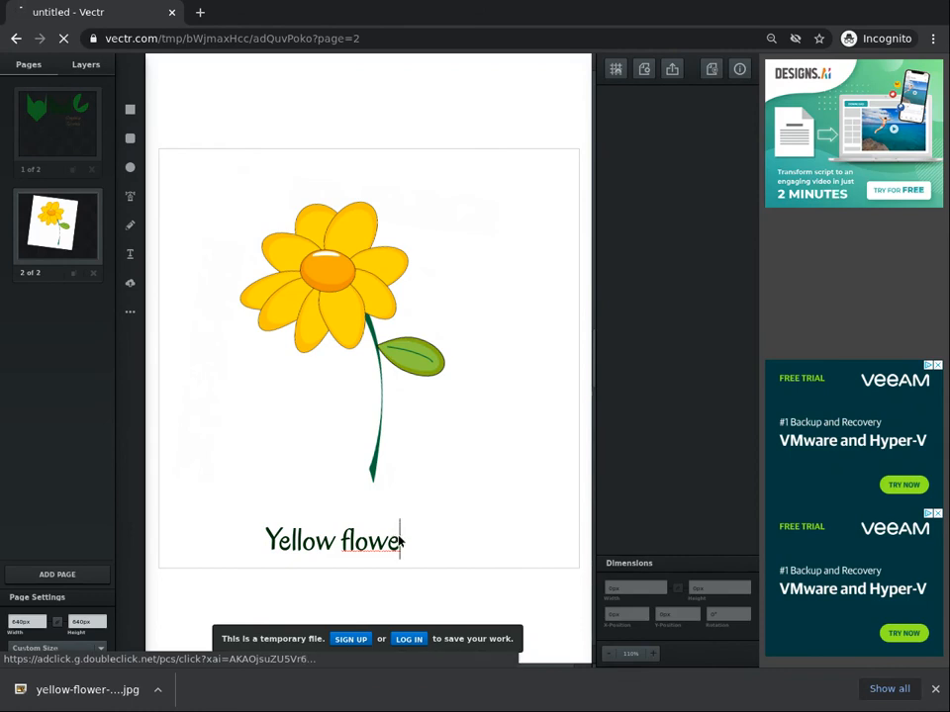
{"action": "type", "text": "r"}
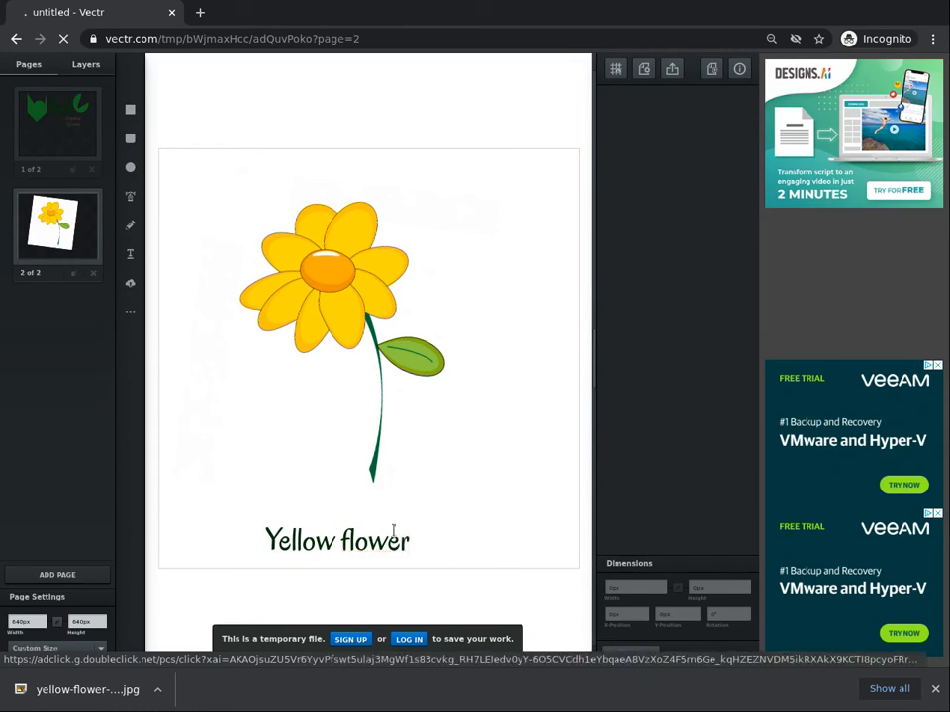
{"action": "left_click", "coordinate": [490, 486]}
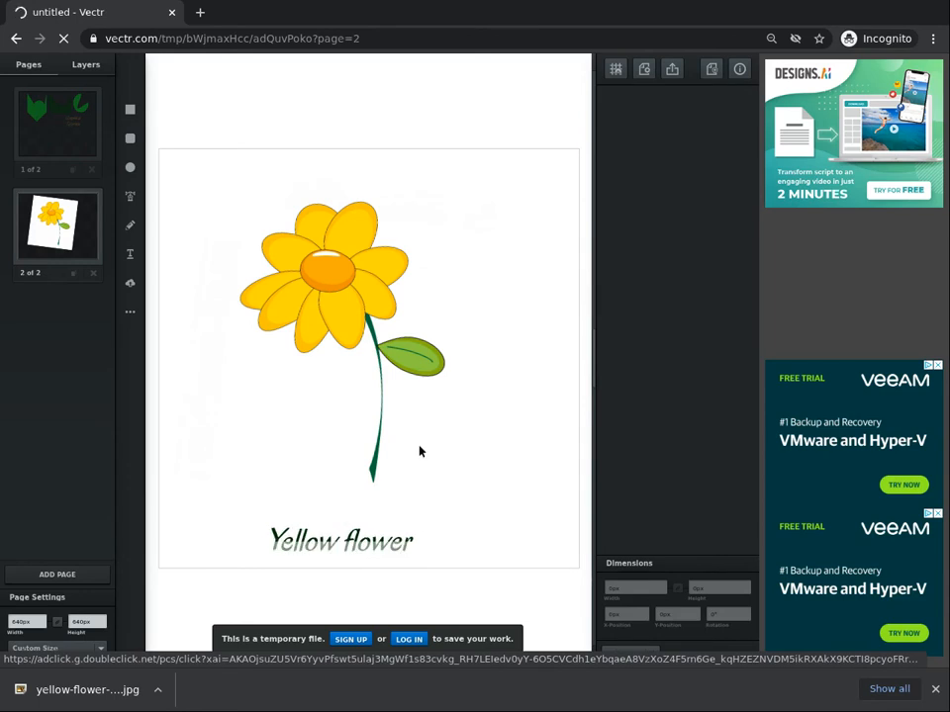
Move the Yellow flower text up and slightly right, directly beneath the flower's stem
{"action": "left_click", "coordinate": [315, 530]}
{"action": "left_click", "coordinate": [313, 532]}
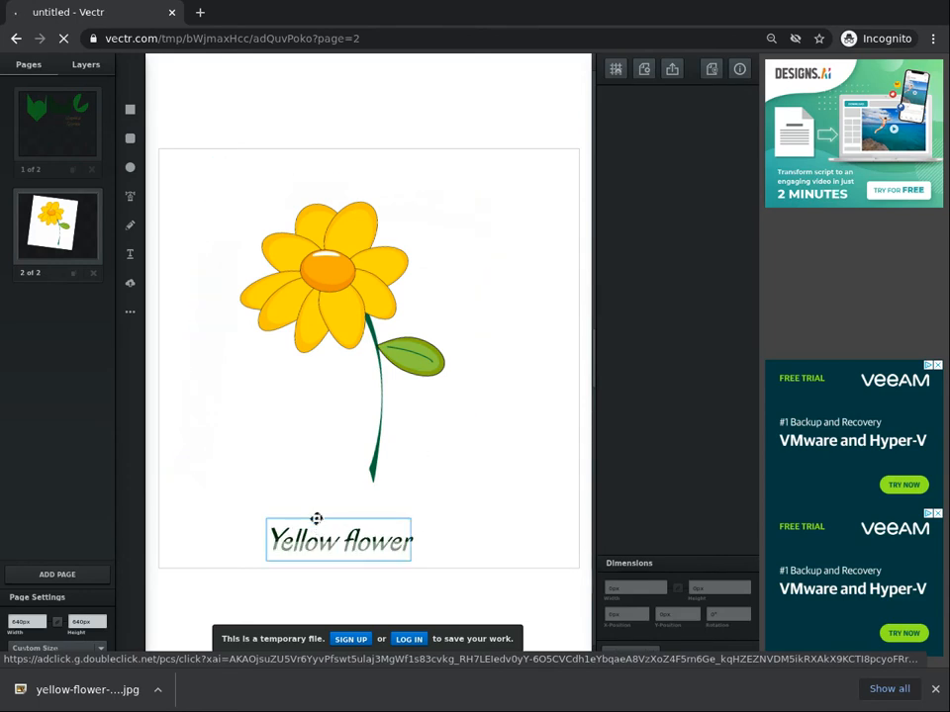
{"action": "left_click_drag", "start_coordinate": [318, 508], "coordinate": [337, 498]}
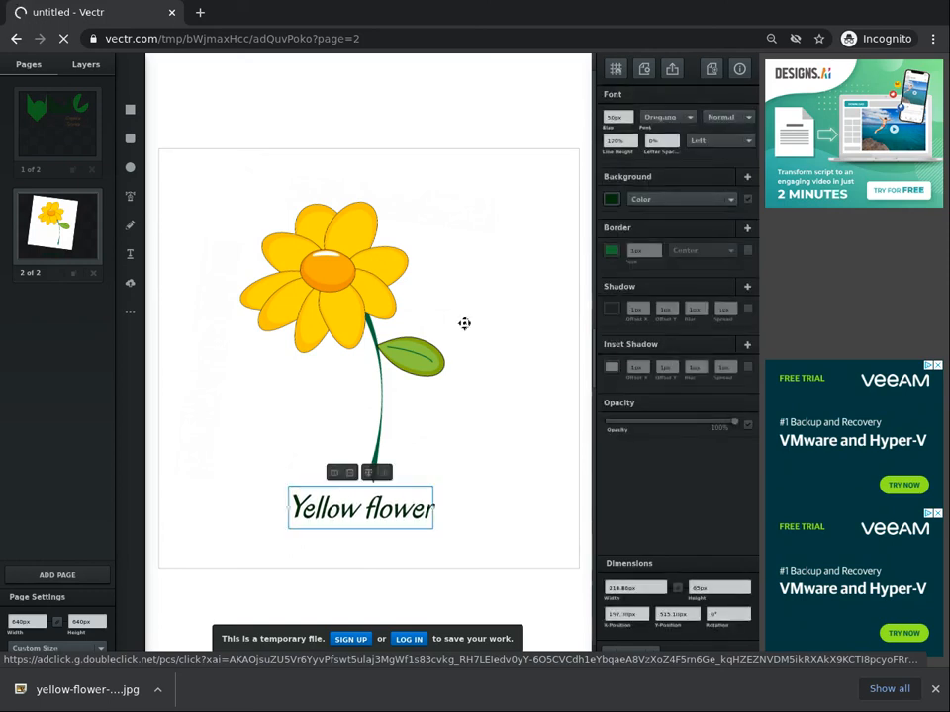
Turn snapping aids off, and switch the page's guide option to Grid so a grid overlays the flower drawing
{"action": "left_click", "coordinate": [613, 74]}
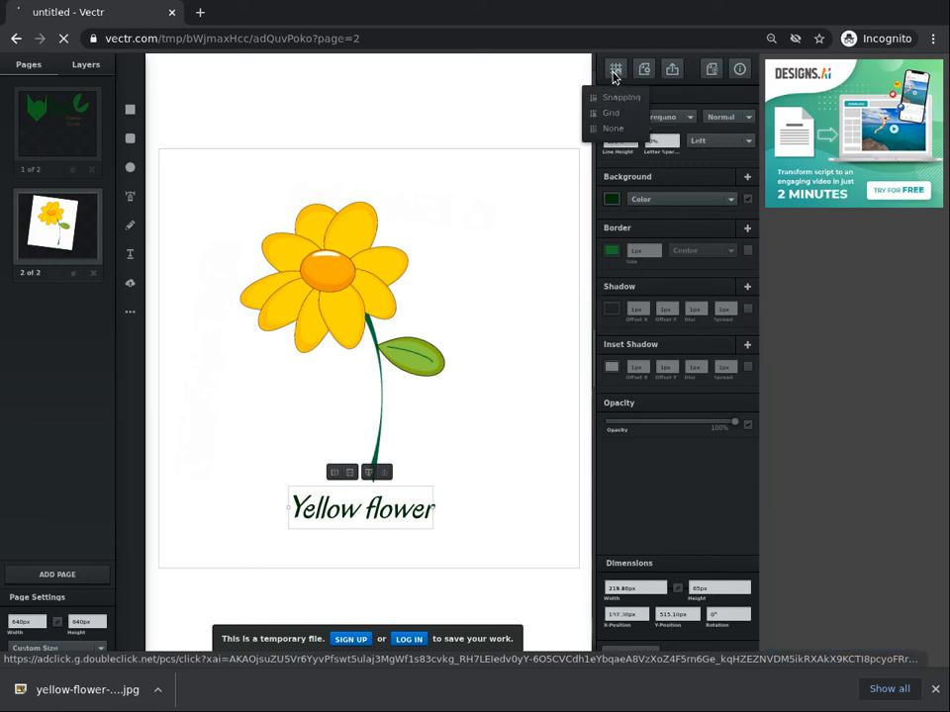
{"action": "left_click", "coordinate": [608, 130]}
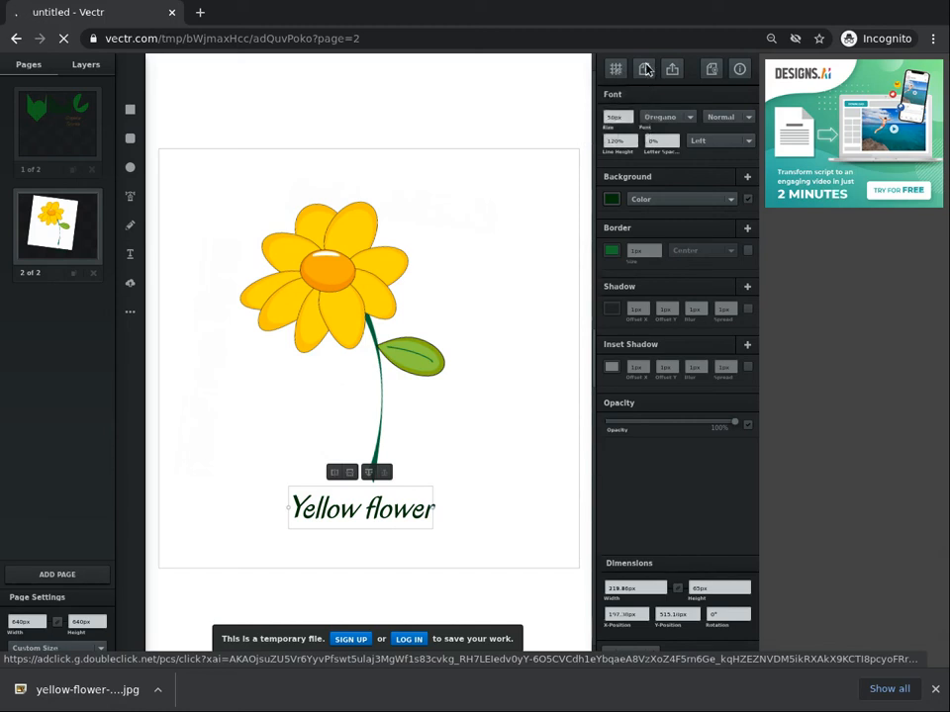
{"action": "left_click", "coordinate": [616, 69]}
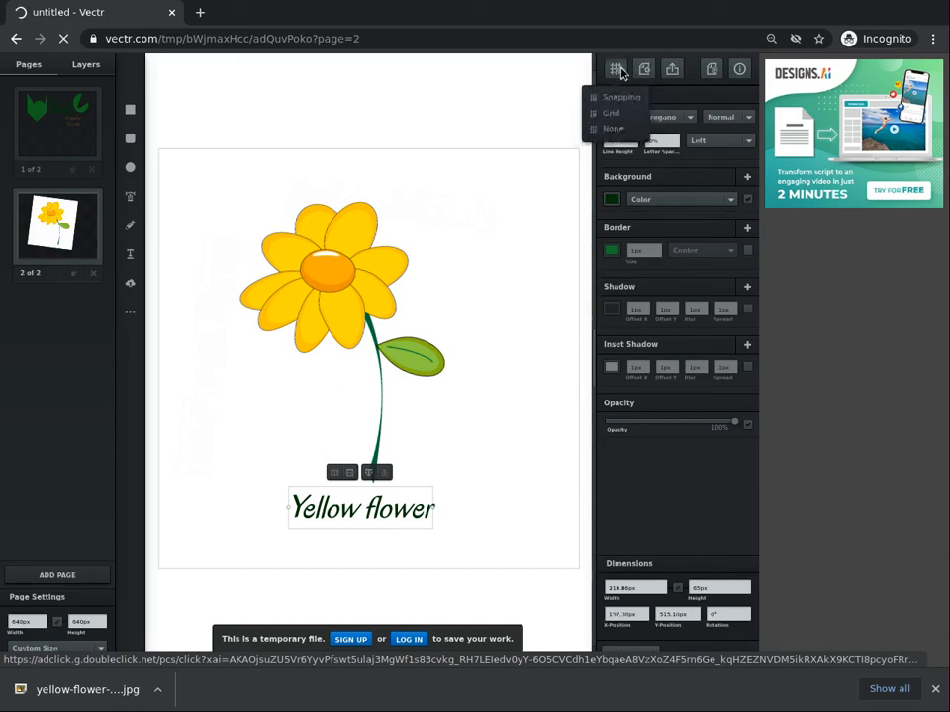
{"action": "left_click", "coordinate": [609, 117]}
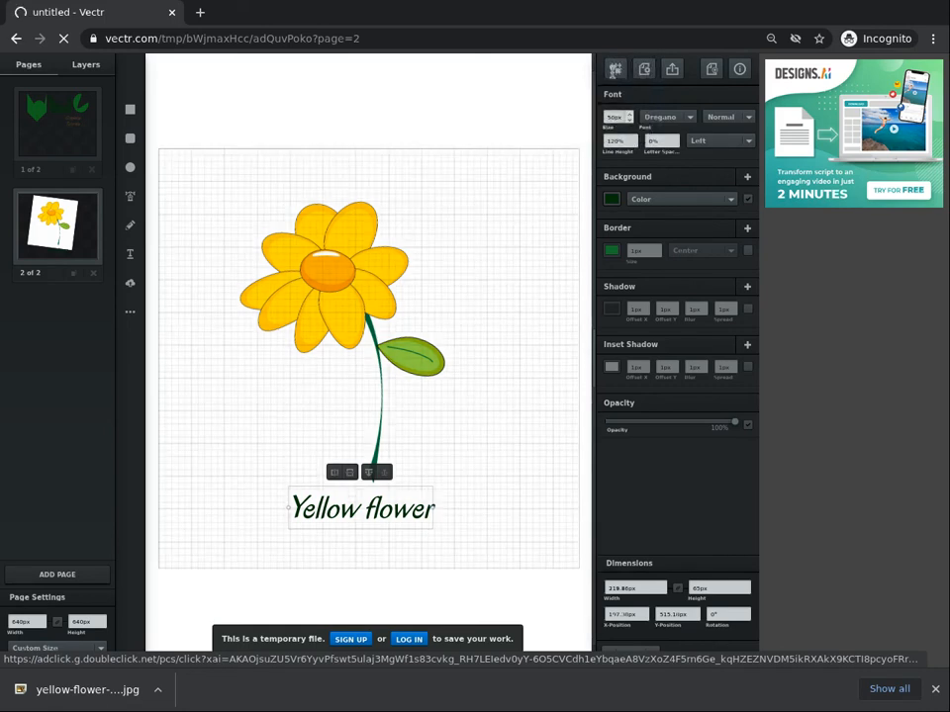
Try to rename the file as first-try and save the filename, keeping Pixels (px) as the unit
{"action": "left_click", "coordinate": [642, 71]}
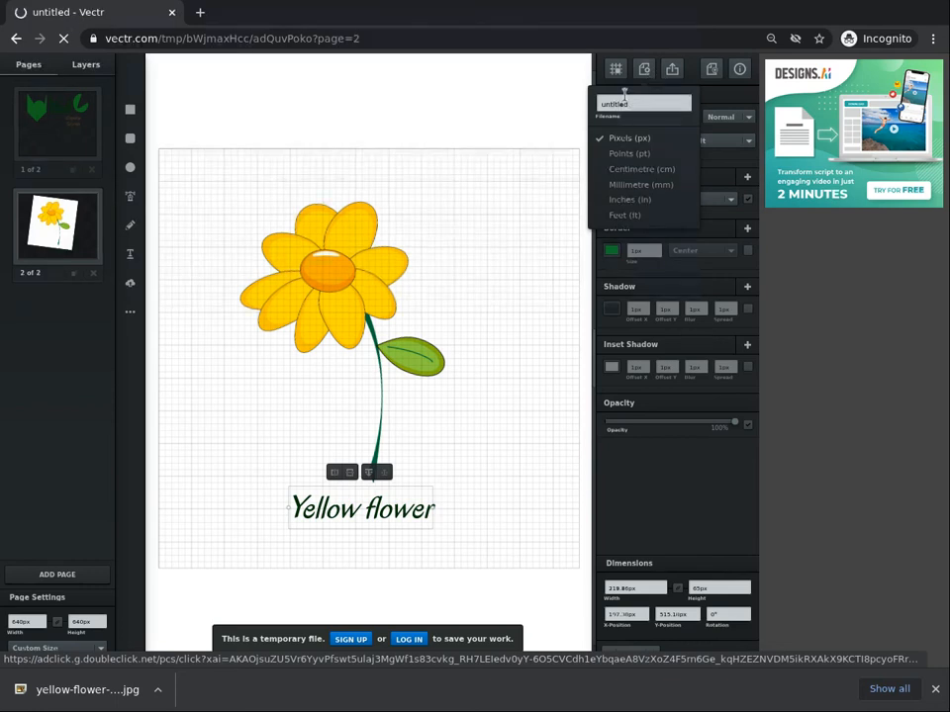
{"action": "left_click", "coordinate": [624, 96]}
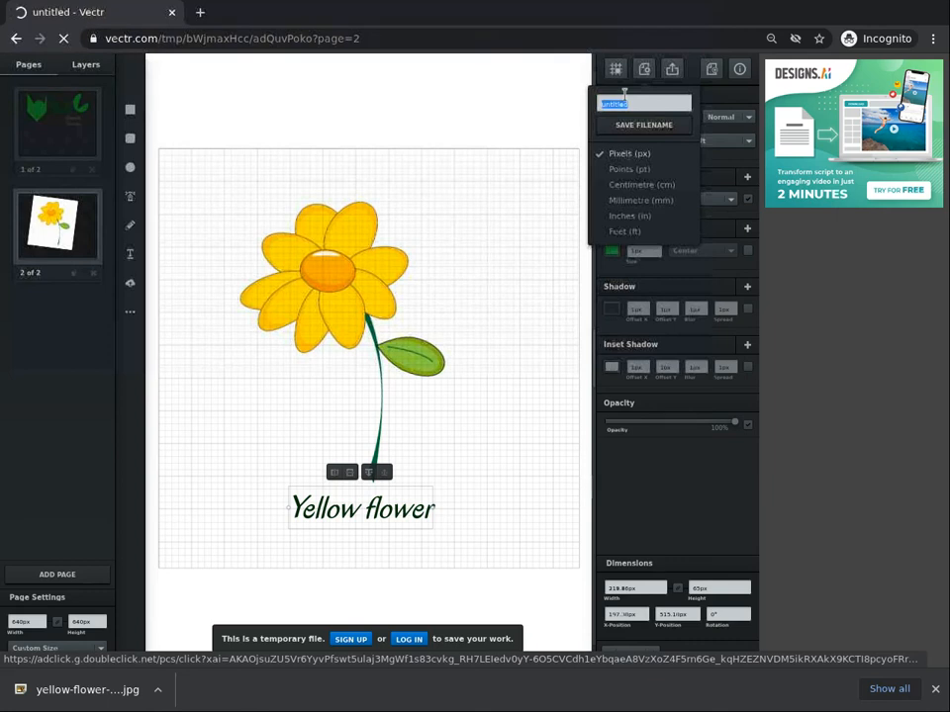
{"action": "double_click", "coordinate": [624, 93]}
{"action": "type", "text": "first-try"}
{"action": "left_click", "coordinate": [645, 125]}
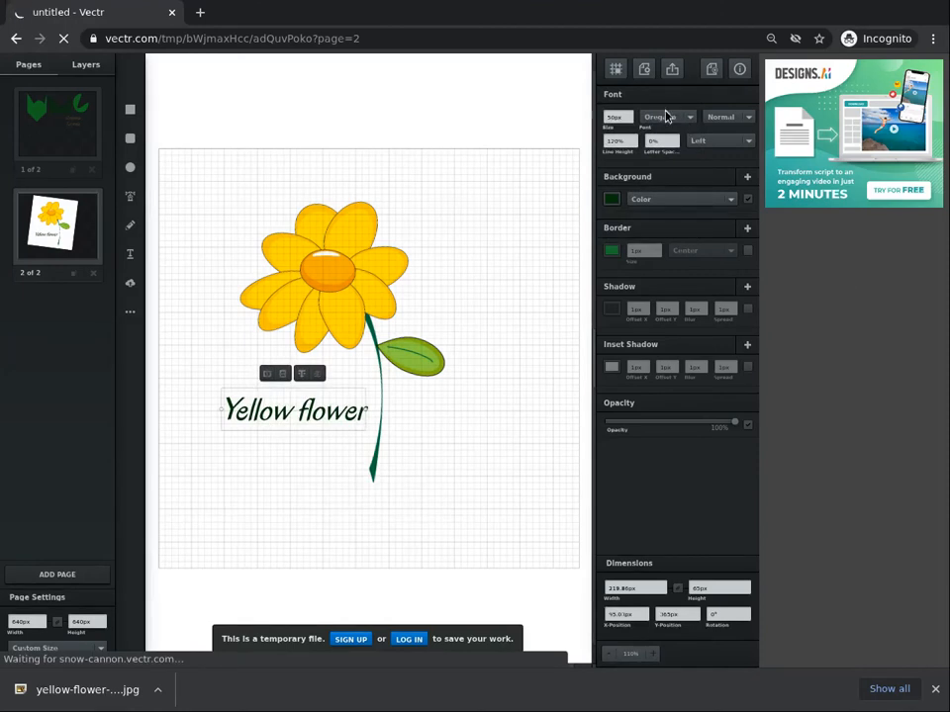
{"action": "left_click", "coordinate": [646, 75]}
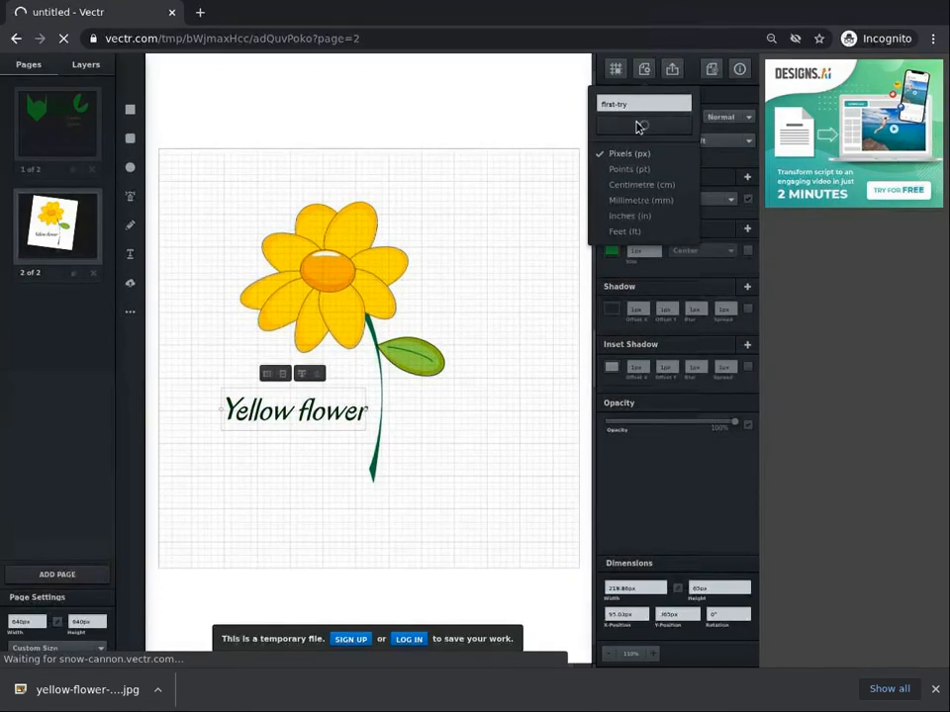
{"action": "left_click", "coordinate": [419, 407]}
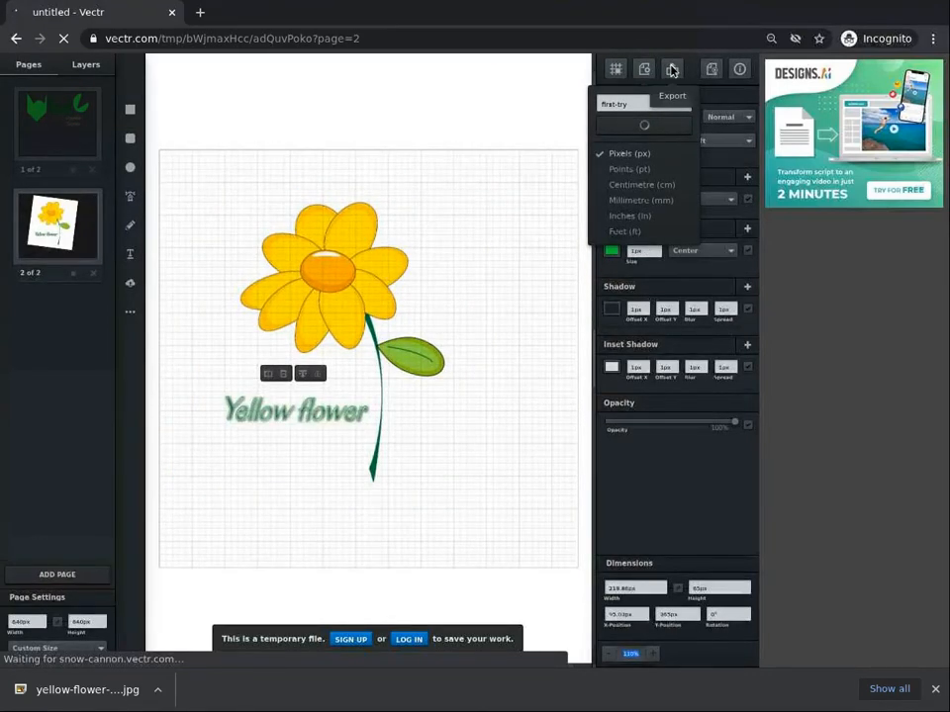
Download the flower page as a 640 × 640 px SVG and view the downloaded file in the browser before returning to the drawing
{"action": "left_click", "coordinate": [672, 69]}
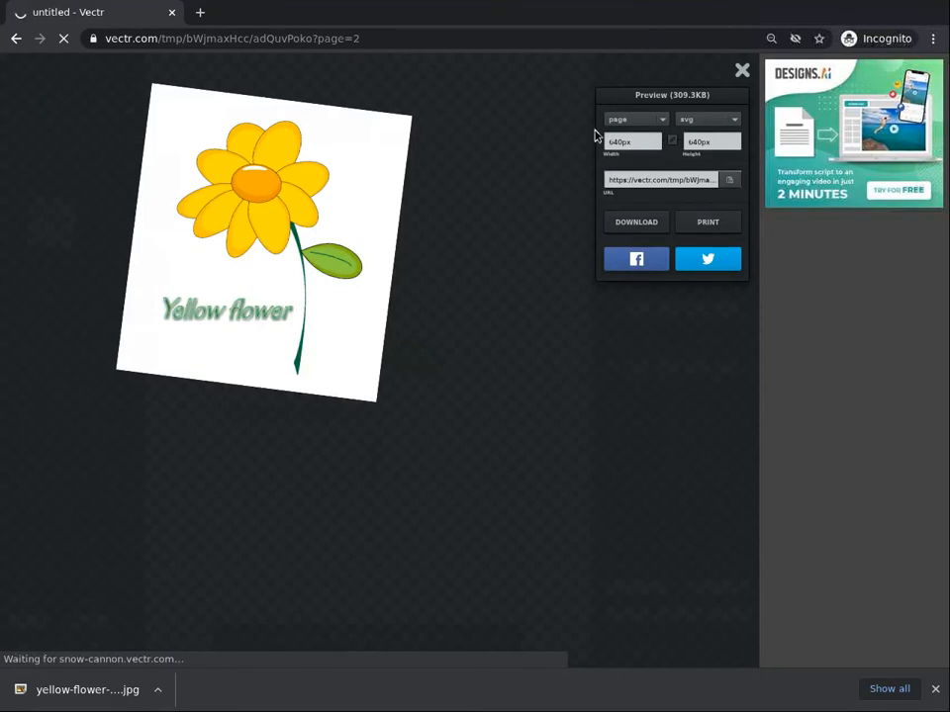
{"action": "left_click", "coordinate": [633, 221]}
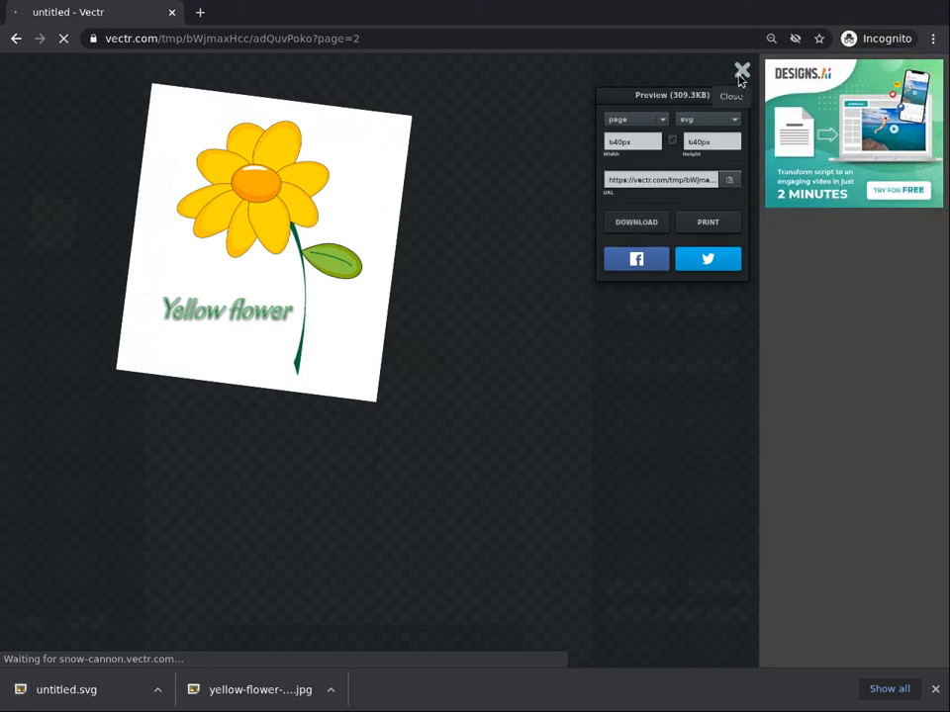
{"action": "left_click", "coordinate": [740, 74]}
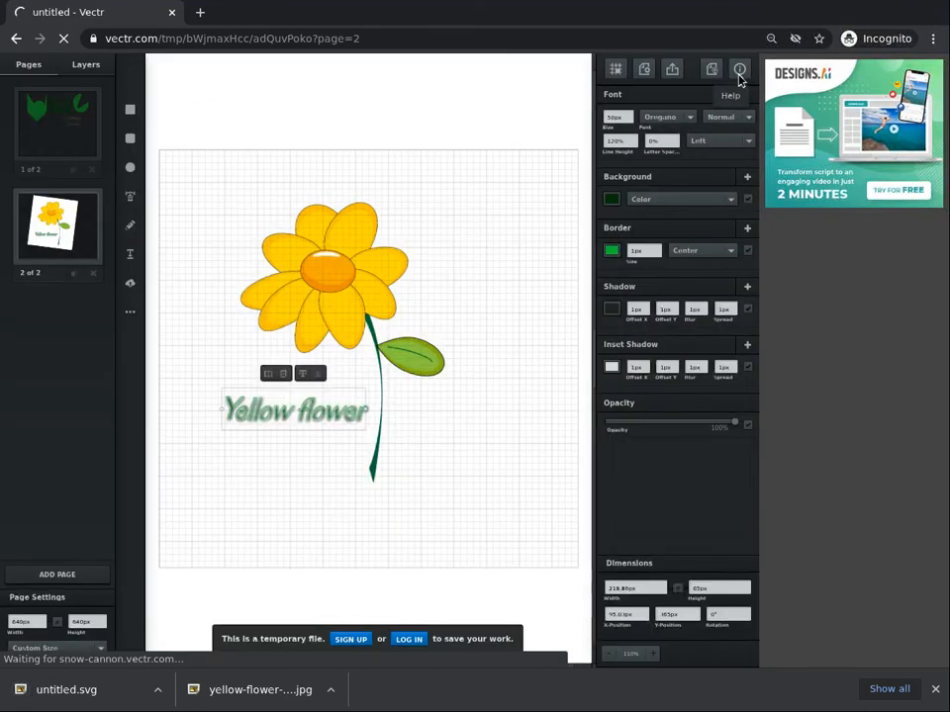
{"action": "left_click", "coordinate": [82, 695]}
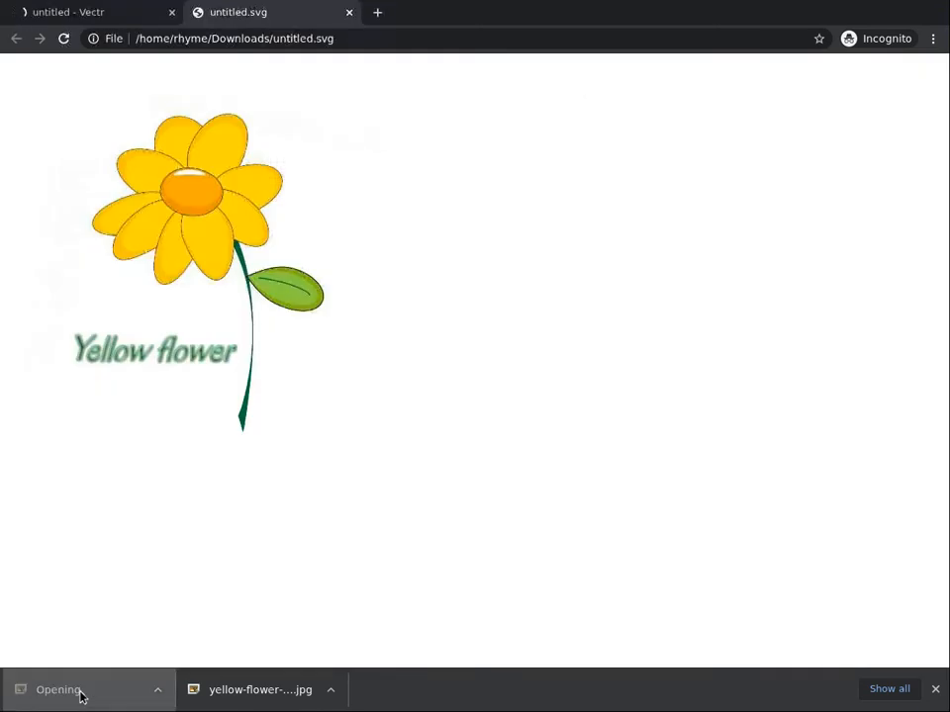
{"action": "left_click", "coordinate": [80, 14]}
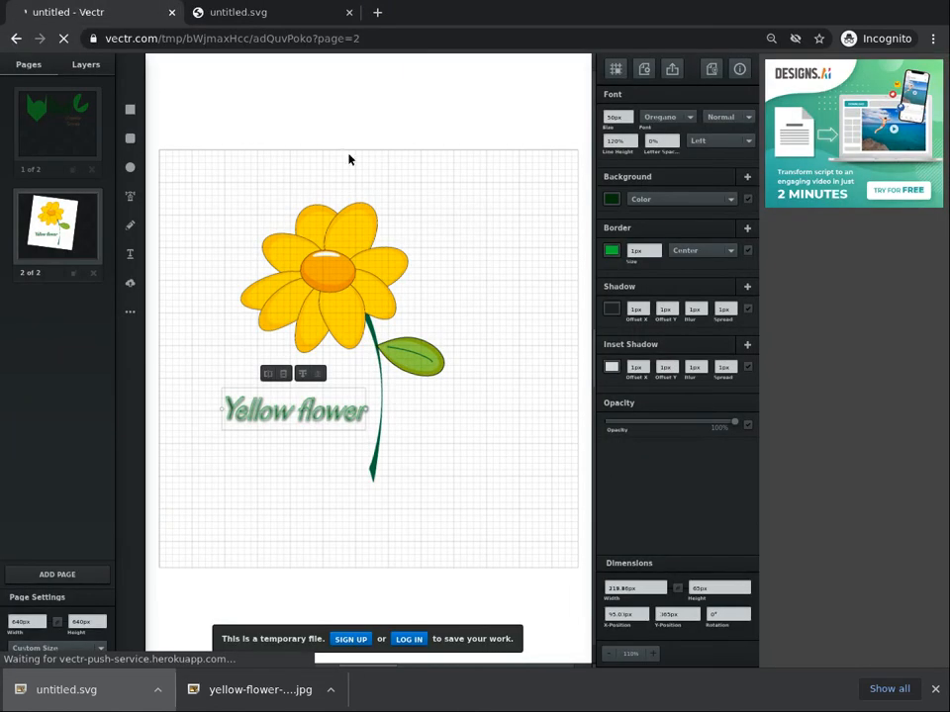
Create a new blank file and place a 40 px ellipse in the upper-left part of its page
{"action": "left_click", "coordinate": [713, 72]}
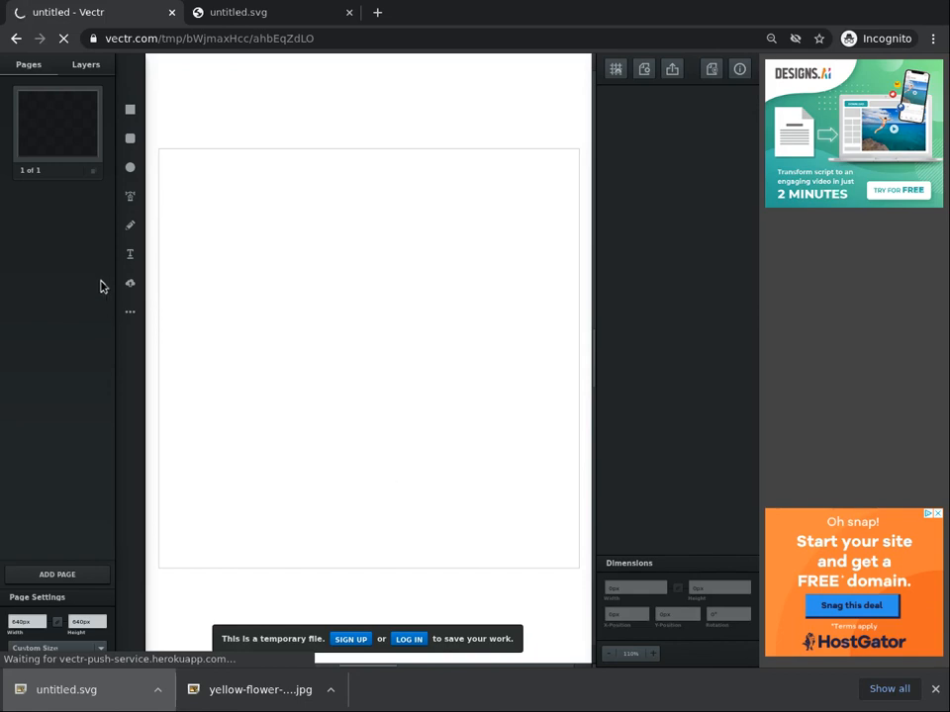
{"action": "left_click", "coordinate": [130, 168]}
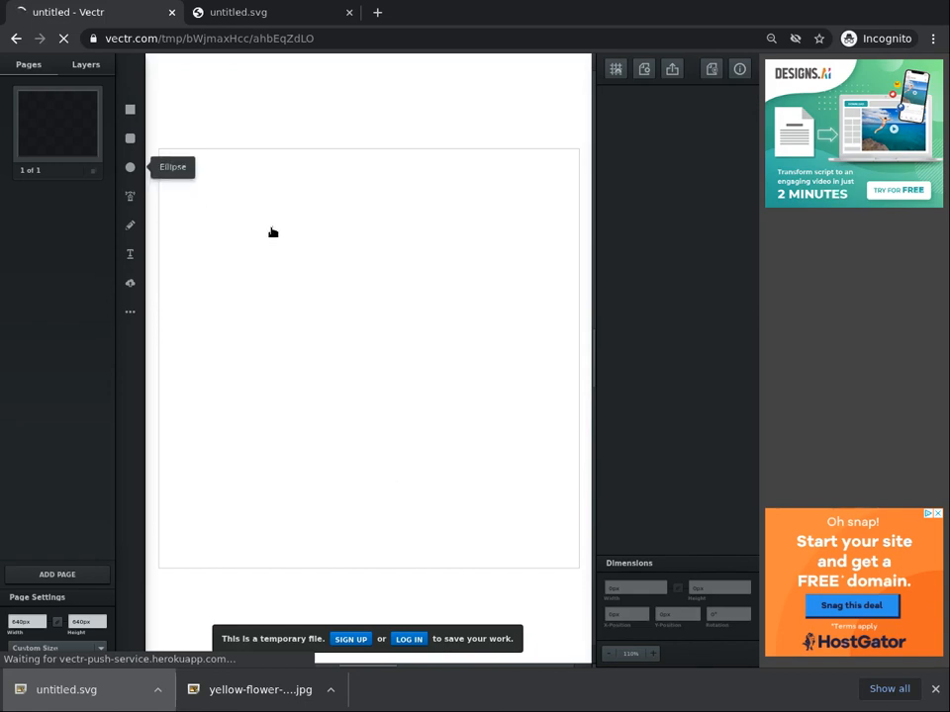
{"action": "left_click", "coordinate": [280, 238]}
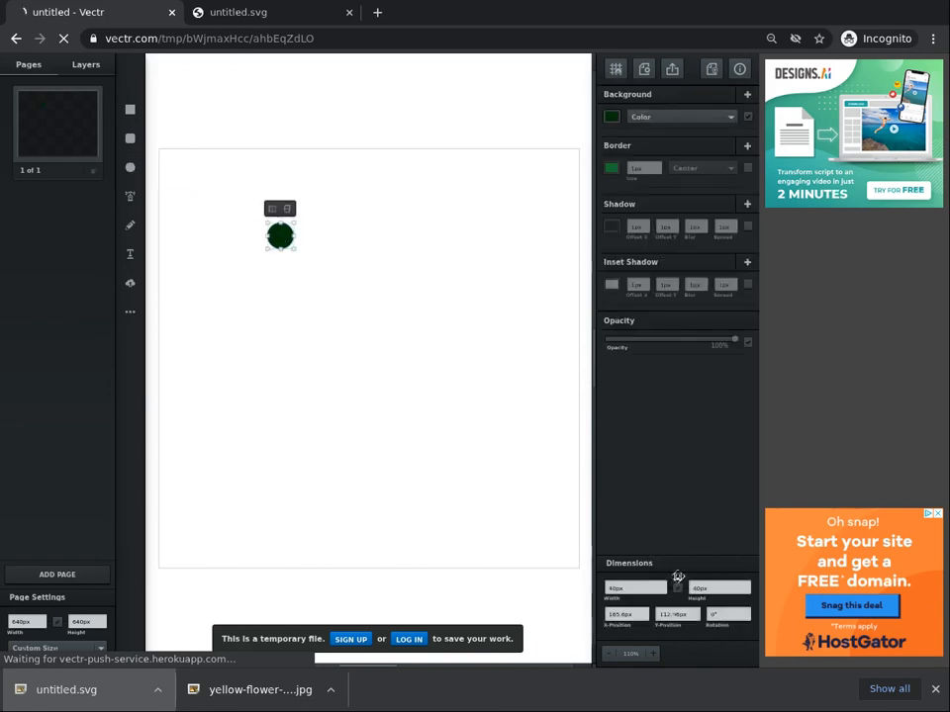
Enlarge the circle proportionally to 65 px wide and 65 px high through its dimensions
{"action": "left_click", "coordinate": [638, 587]}
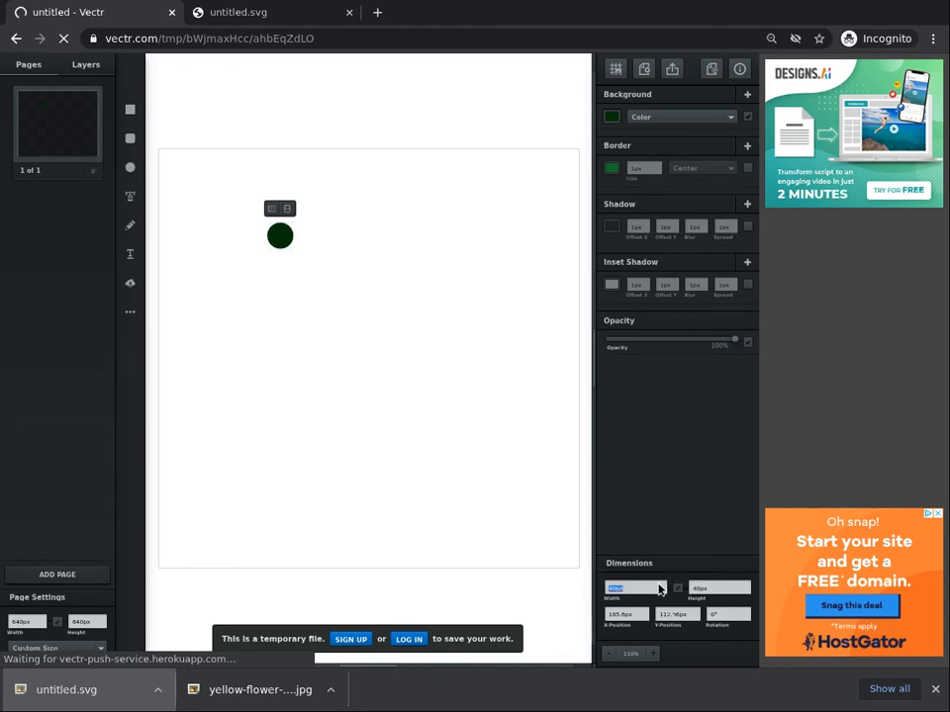
{"action": "left_click", "coordinate": [659, 585]}
{"action": "left_click", "coordinate": [659, 585]}
{"action": "left_click", "coordinate": [658, 584]}
{"action": "left_click", "coordinate": [659, 584]}
{"action": "left_click", "coordinate": [659, 584]}
{"action": "left_click", "coordinate": [659, 584]}
{"action": "left_click", "coordinate": [659, 585]}
{"action": "left_click", "coordinate": [658, 585]}
{"action": "left_click", "coordinate": [659, 584]}
{"action": "left_click", "coordinate": [659, 585]}
{"action": "left_click", "coordinate": [659, 585]}
{"action": "left_click", "coordinate": [658, 584]}
{"action": "left_click", "coordinate": [659, 585]}
{"action": "left_click", "coordinate": [659, 585]}
{"action": "left_click", "coordinate": [658, 585]}
{"action": "left_click", "coordinate": [658, 584]}
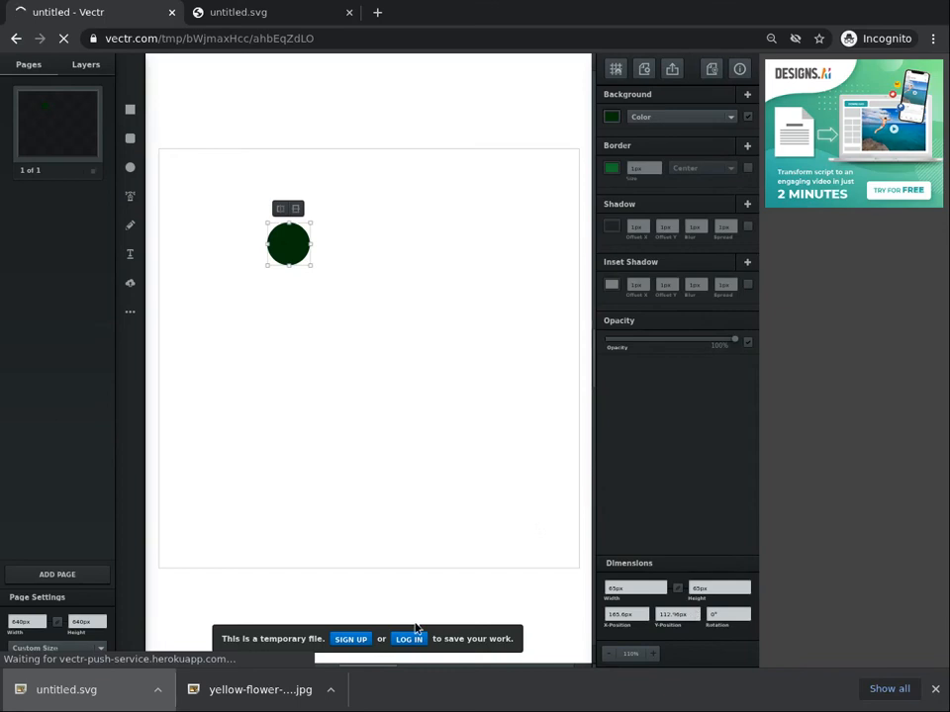
Open the account sign-up form for saving the work and switch to the login form
{"action": "left_click", "coordinate": [352, 639]}
{"action": "left_click", "coordinate": [414, 257]}
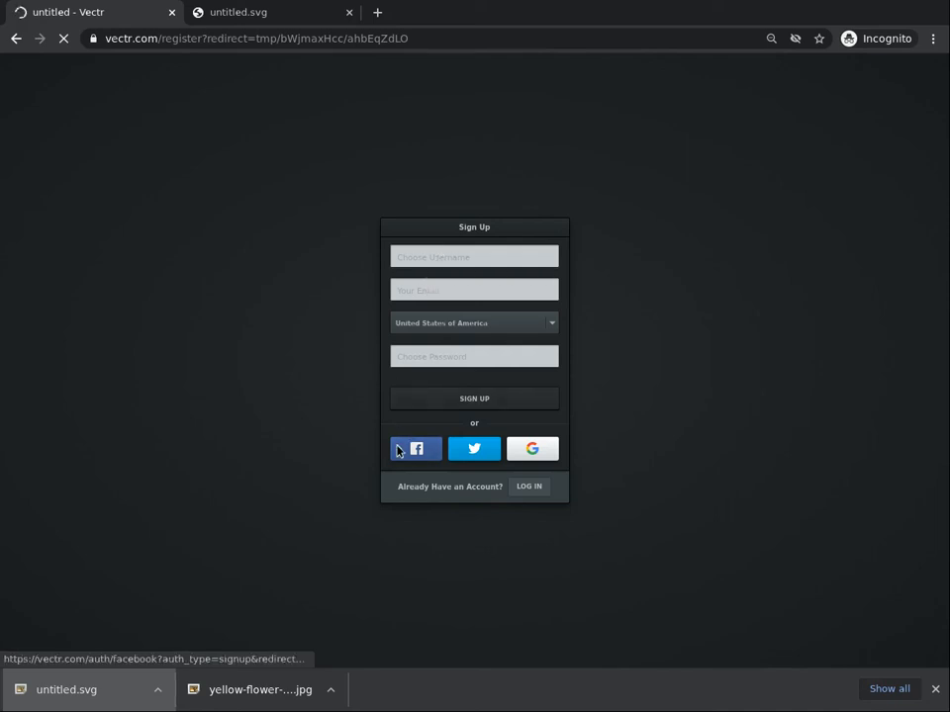
{"action": "left_click", "coordinate": [514, 490]}
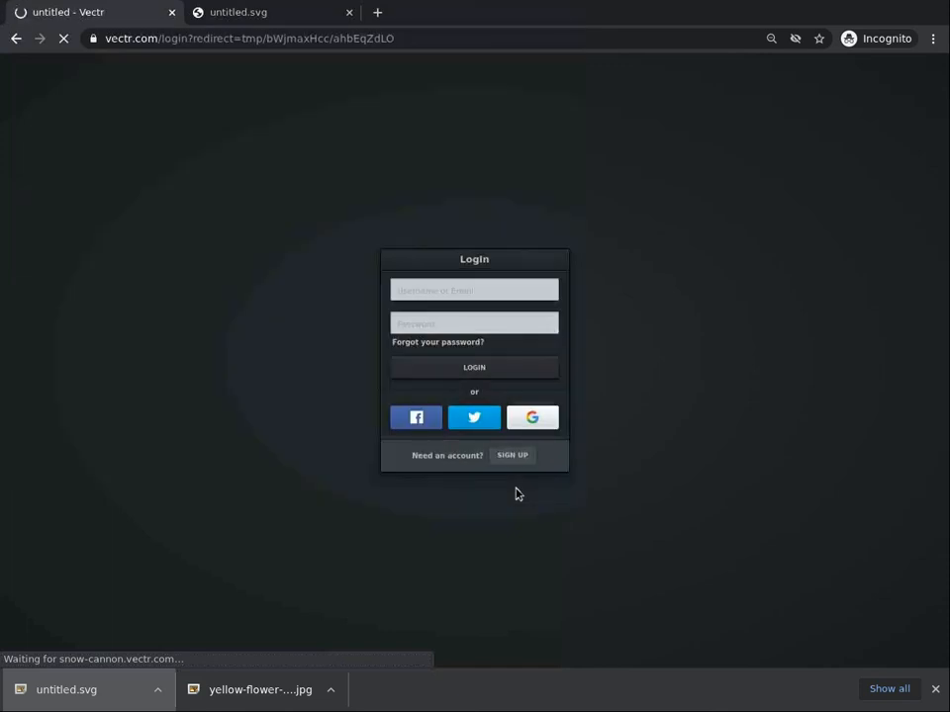